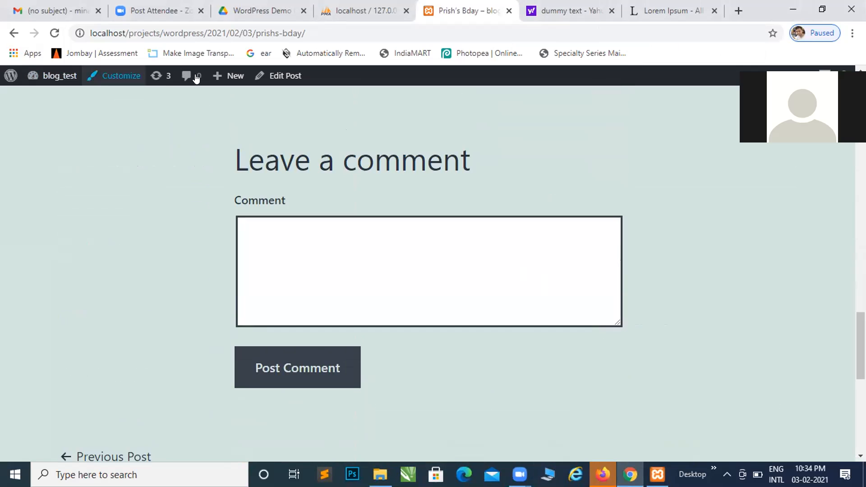
Open the displayed birthday post for editing and show its post settings
mouse_move(58, 78)
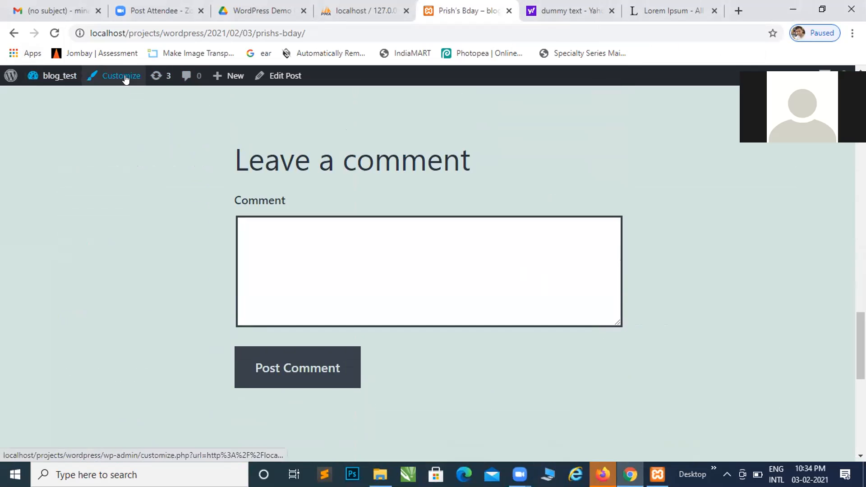
left_click(292, 79)
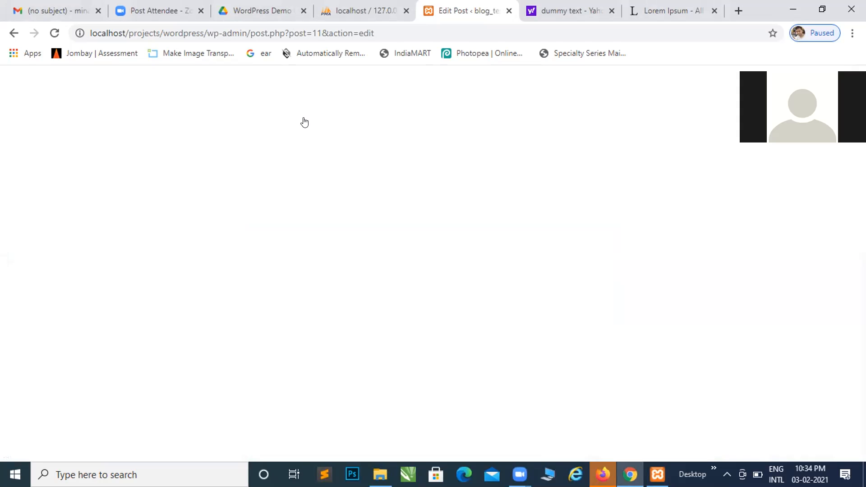
scroll(325, 172, "down", 10)
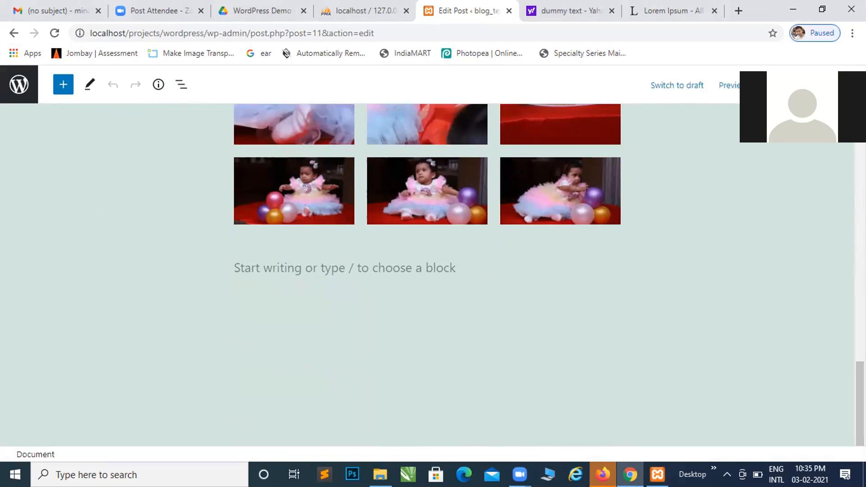
left_click(821, 85)
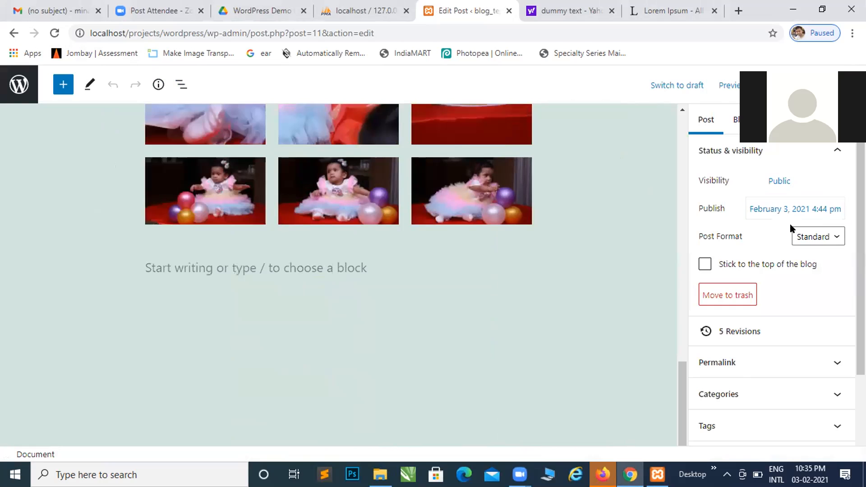
Disallow comments in the post's discussion settings and save the post
scroll(792, 237, "down", 2)
scroll(790, 237, "down", 1)
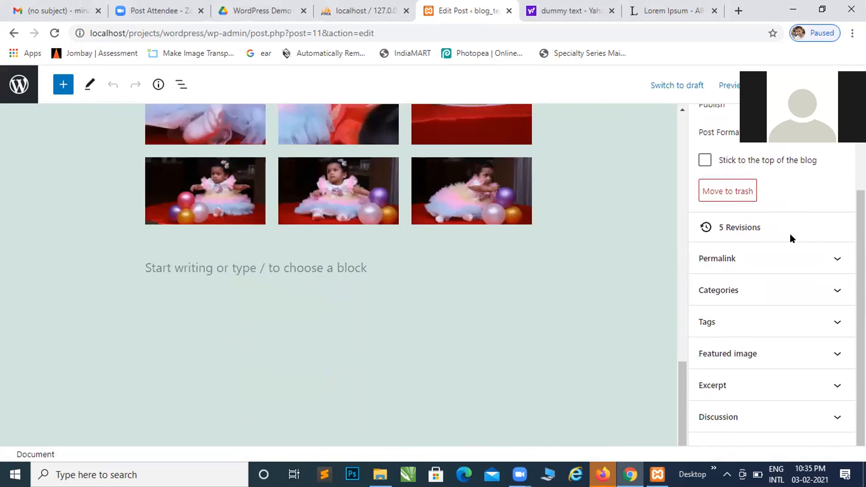
scroll(790, 238, "up", 2)
scroll(790, 238, "down", 3)
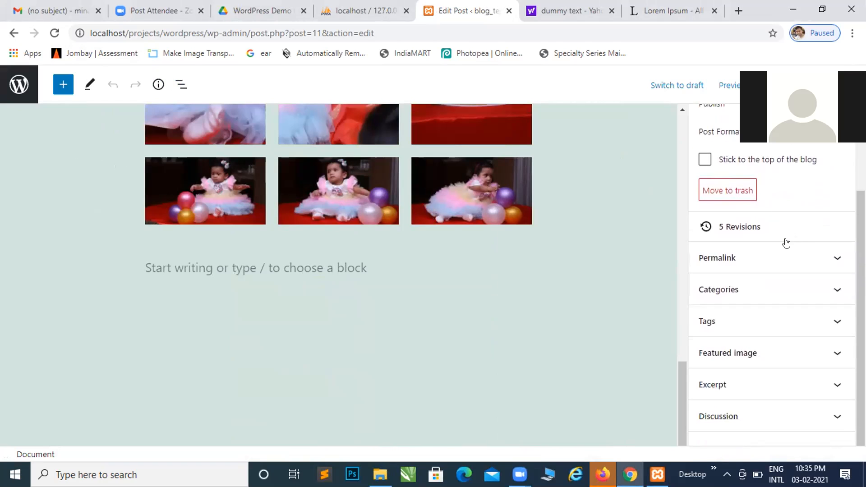
left_click(834, 416)
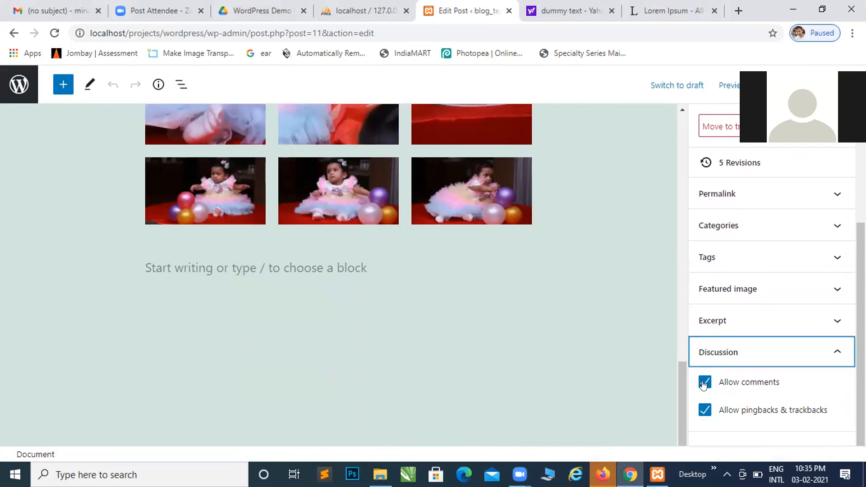
left_click(704, 383)
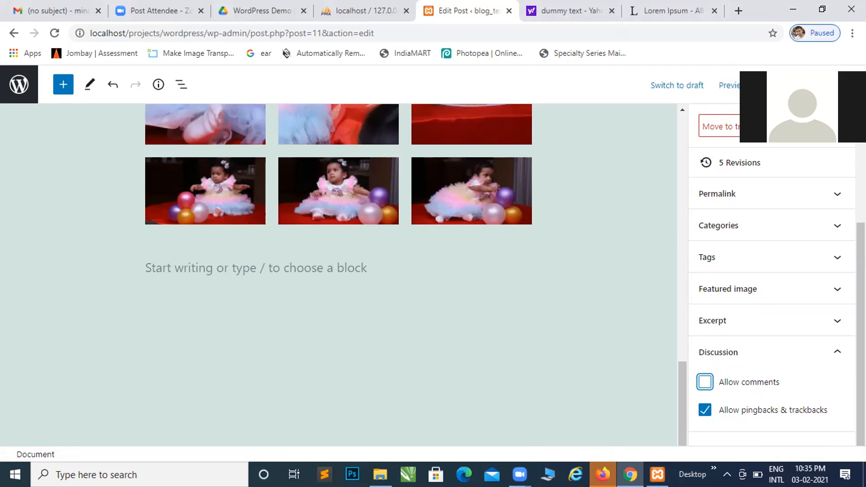
key("ctrl+s")
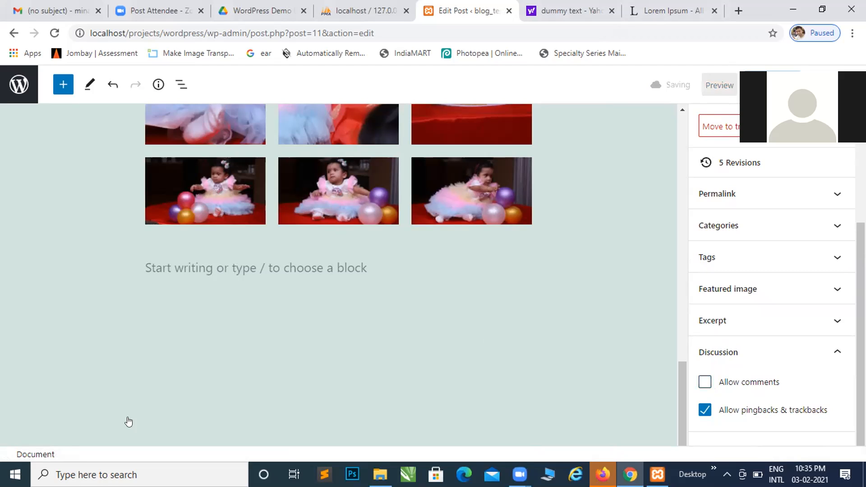
View the published birthday post and check the area below the gallery for a comment form
left_click(128, 422)
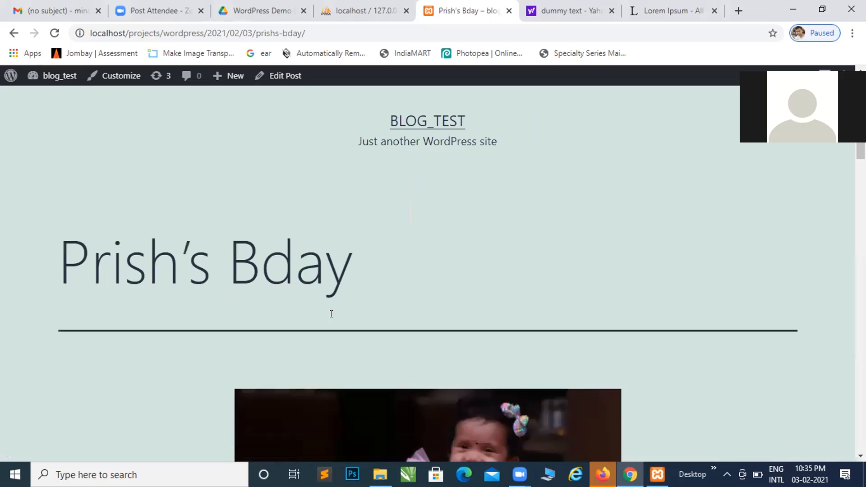
scroll(331, 314, "down", 20)
scroll(332, 314, "up", 8)
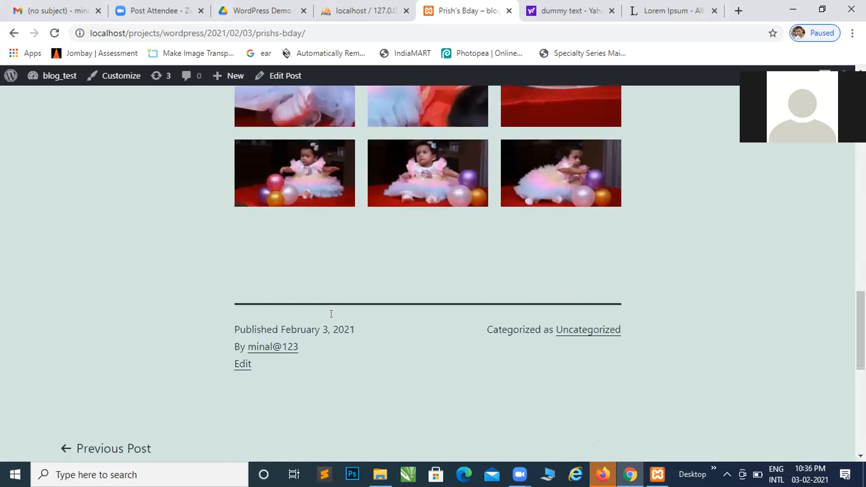
scroll(305, 259, "up", 15)
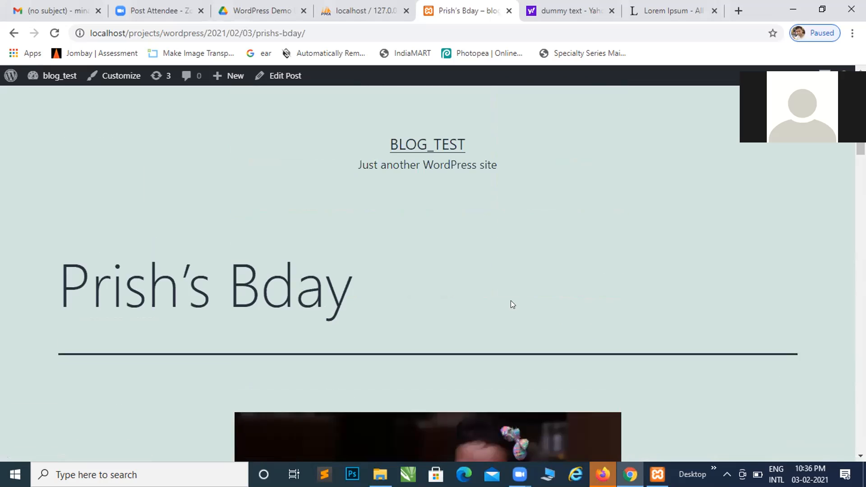
scroll(511, 300, "down", 15)
scroll(549, 132, "up", 15)
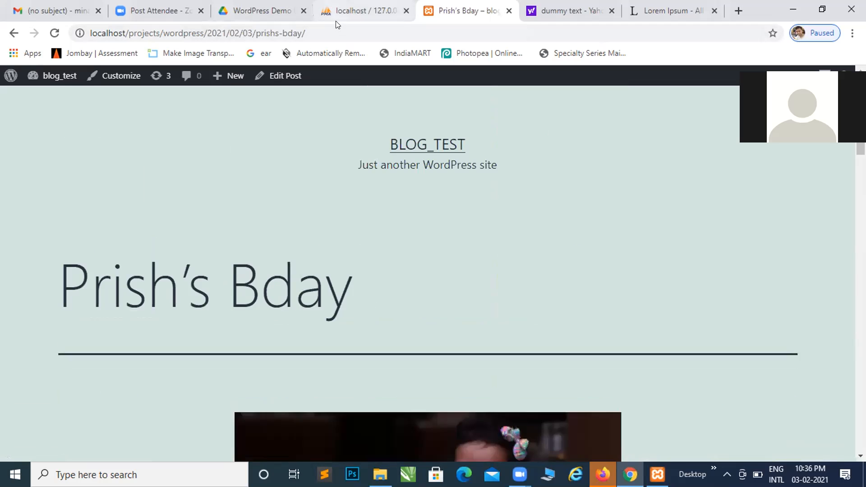
left_click(356, 11)
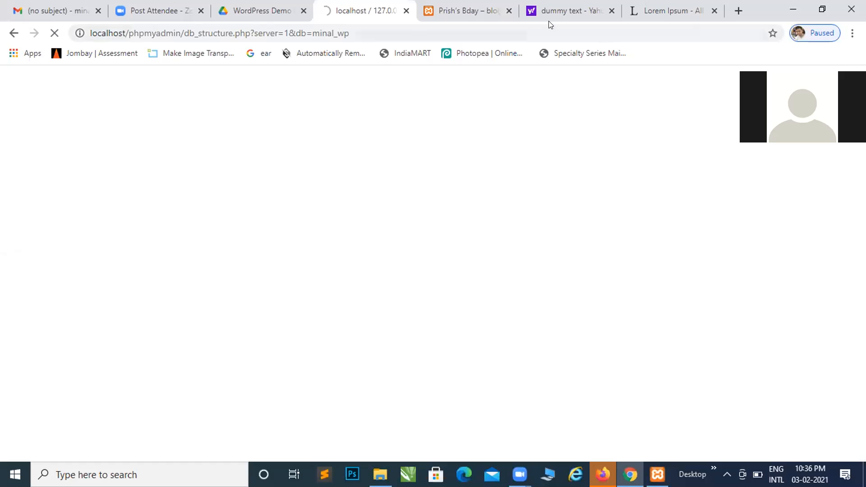
left_click(490, 14)
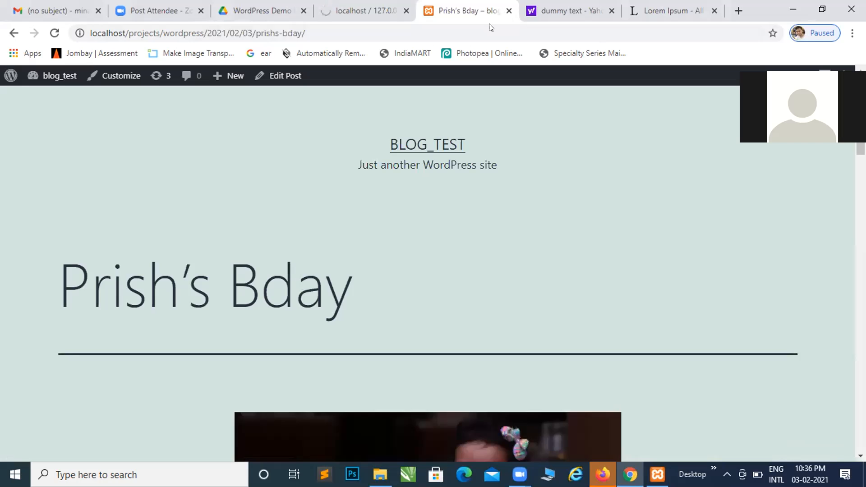
Reopen the post in the editor and go from there to the admin list of all posts
left_click(272, 77)
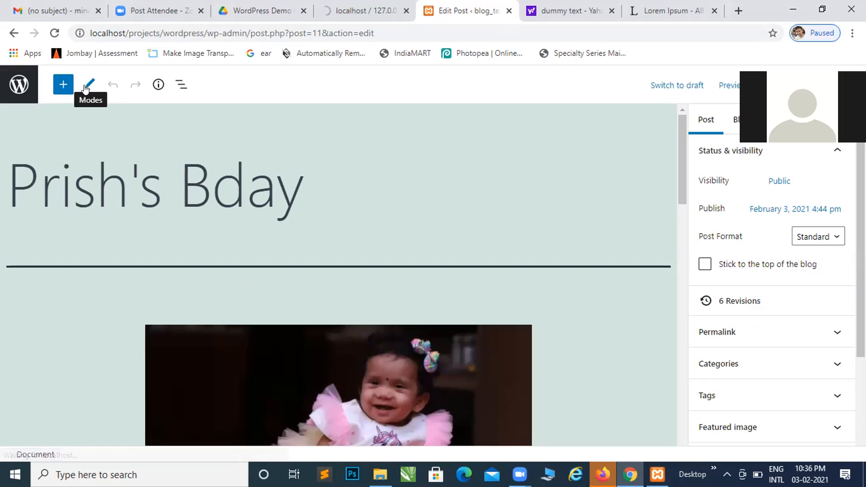
left_click(85, 88)
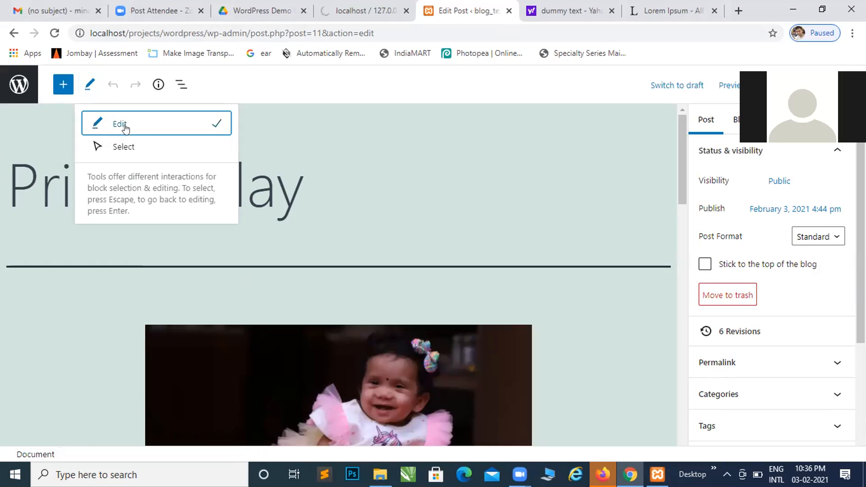
left_click(340, 166)
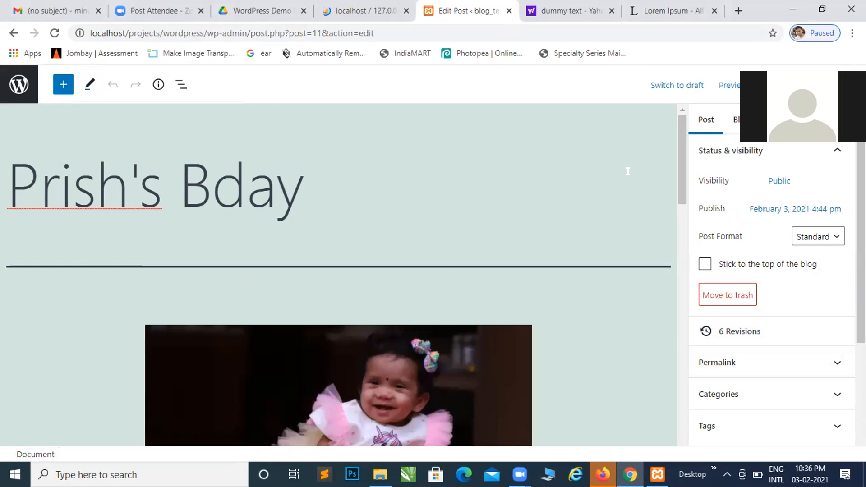
left_click(14, 87)
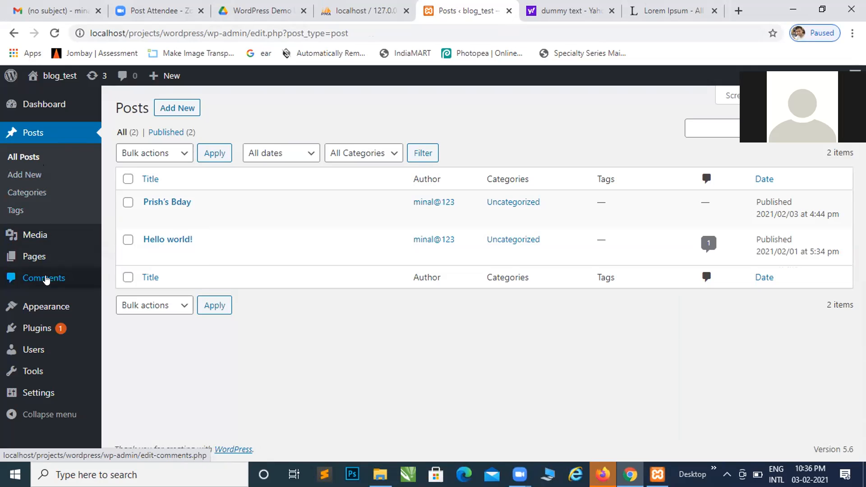
mouse_move(39, 352)
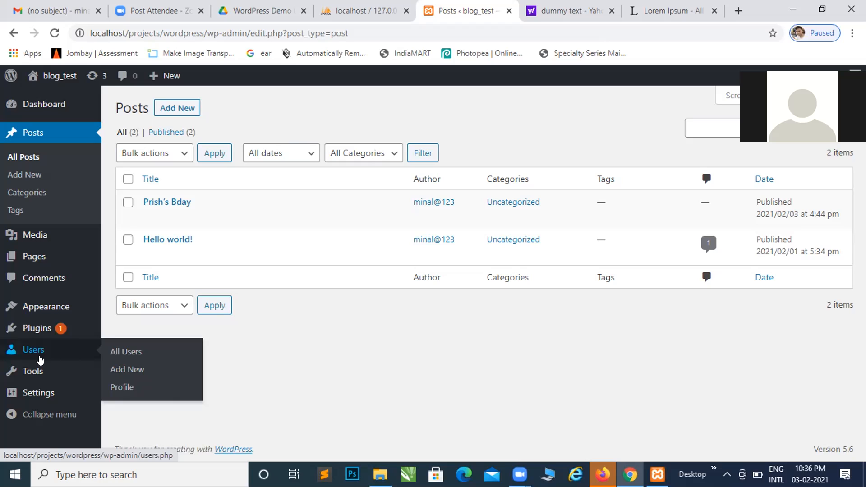
mouse_move(64, 339)
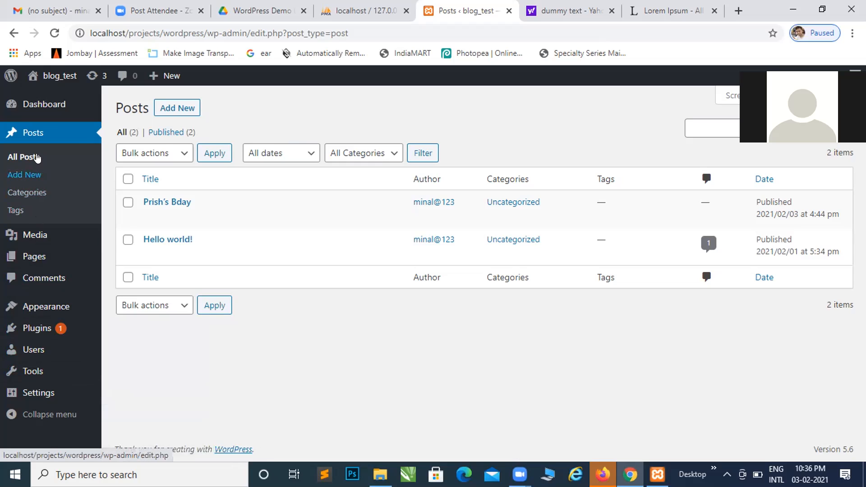
left_click(42, 138)
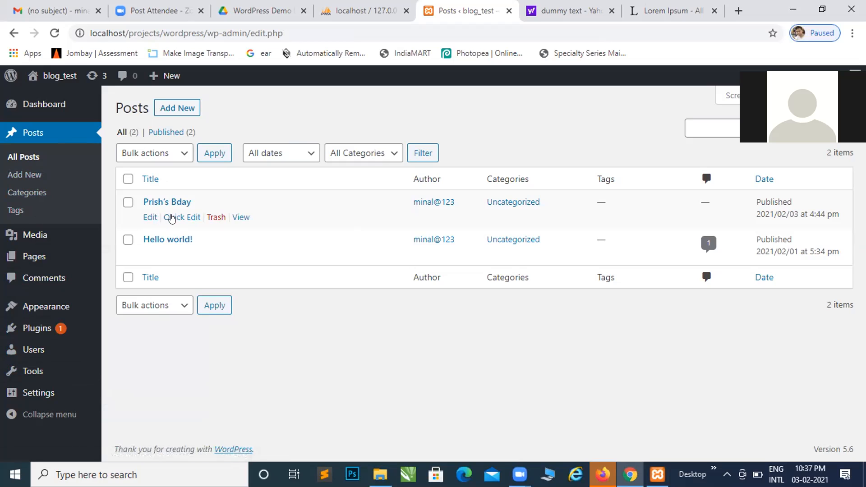
Edit the birthday post, set its visibility to Password Protected, enter the post password and update the post
left_click(149, 219)
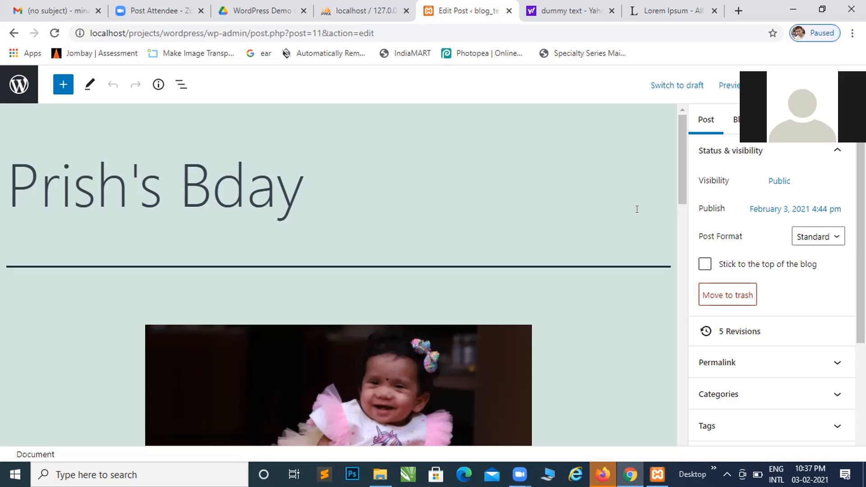
left_click(781, 181)
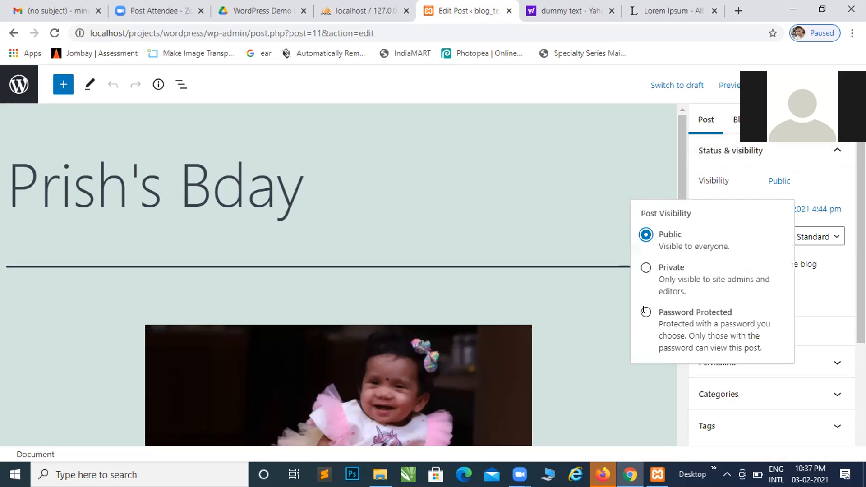
left_click(645, 311)
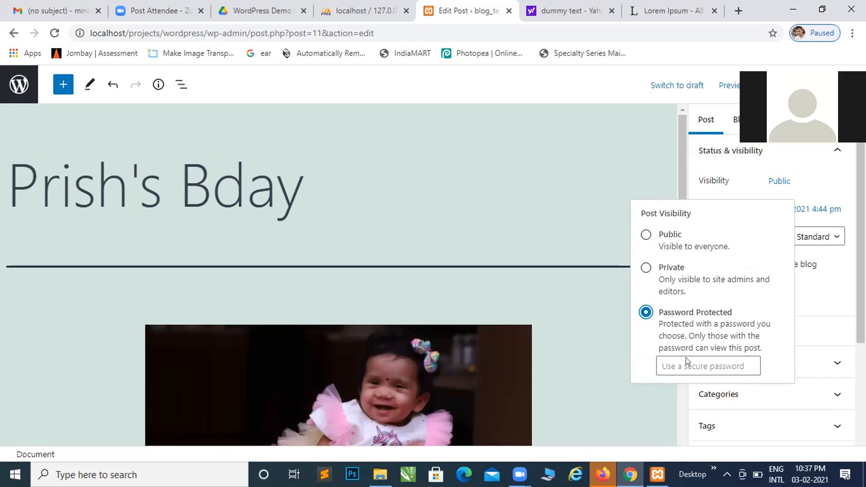
left_click(707, 363)
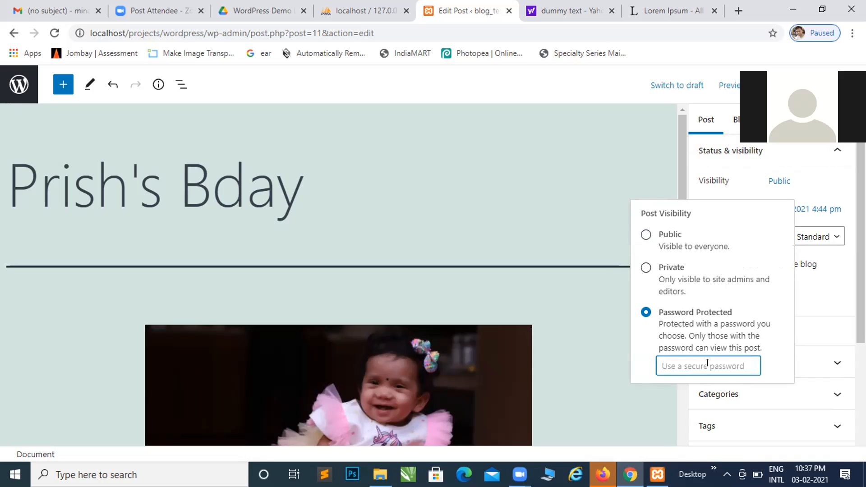
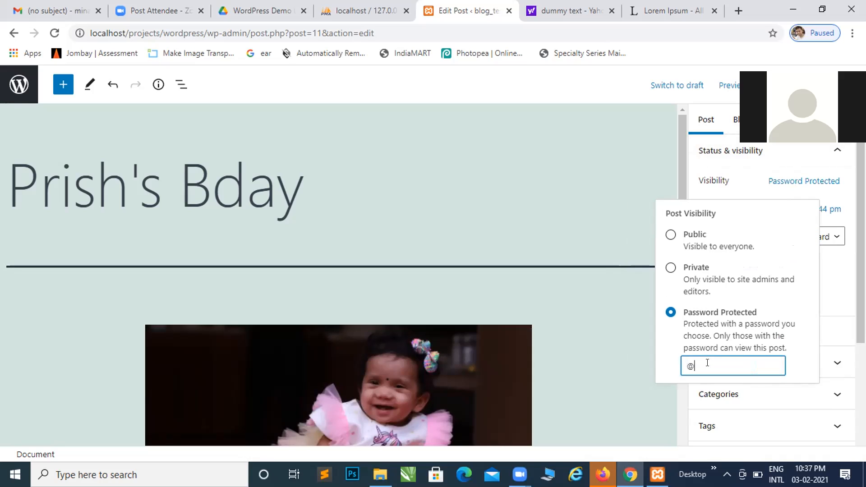
left_click(643, 391)
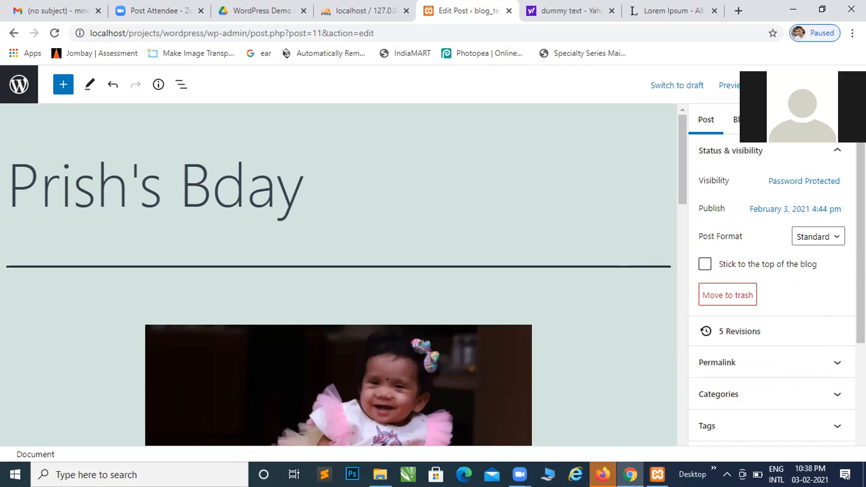
left_click(779, 84)
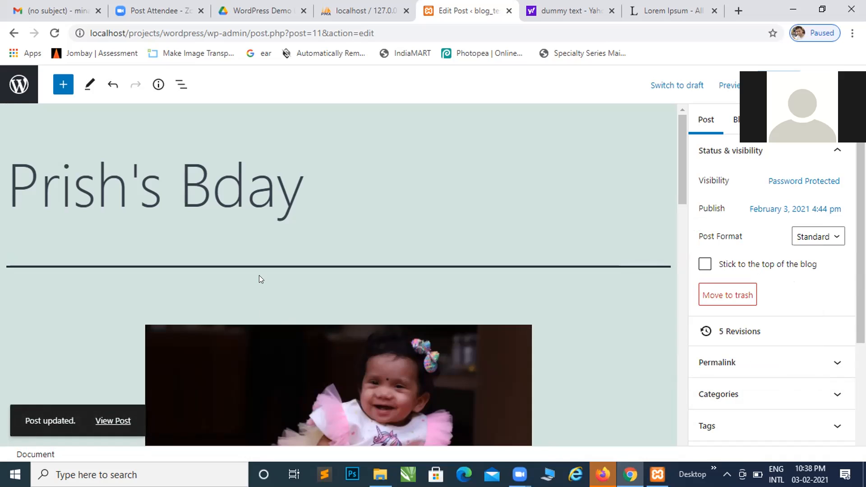
Look over the updated post in the editor and open its preview in a new tab
left_click(100, 420)
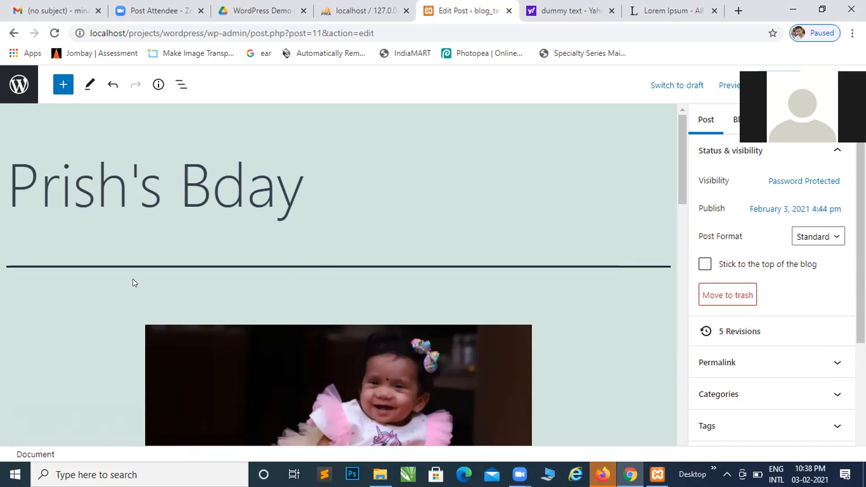
scroll(55, 401, "down", 5)
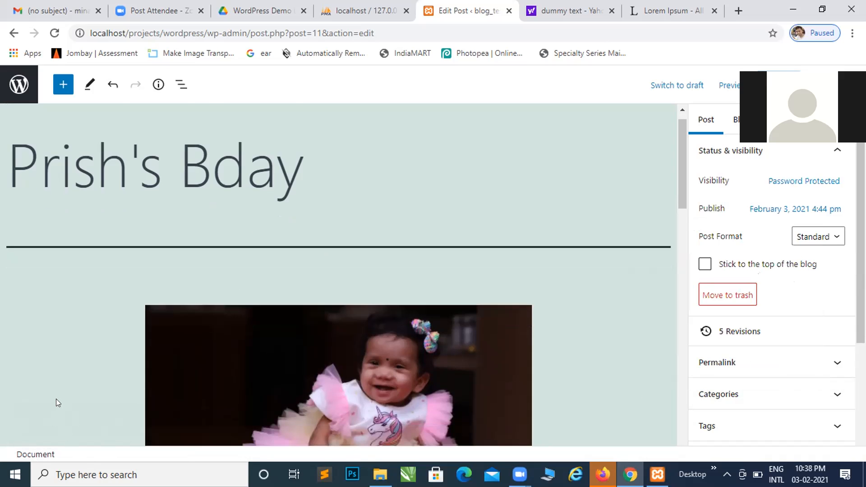
scroll(56, 401, "down", 2)
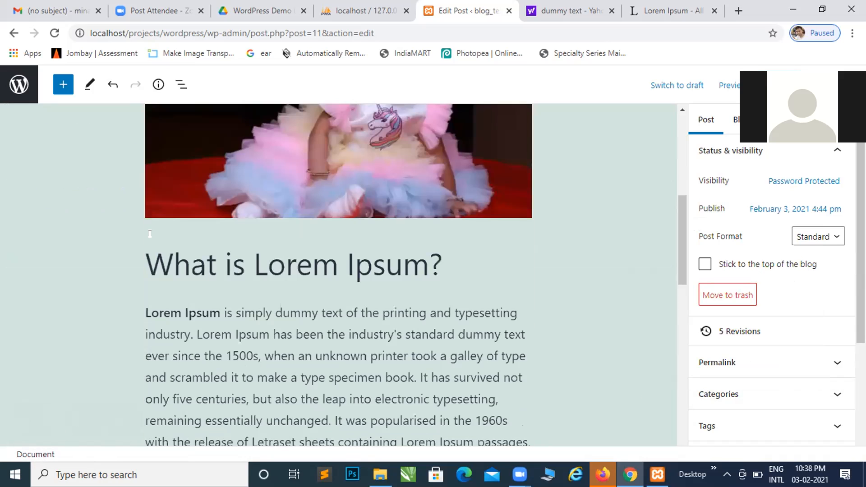
scroll(150, 234, "up", 7)
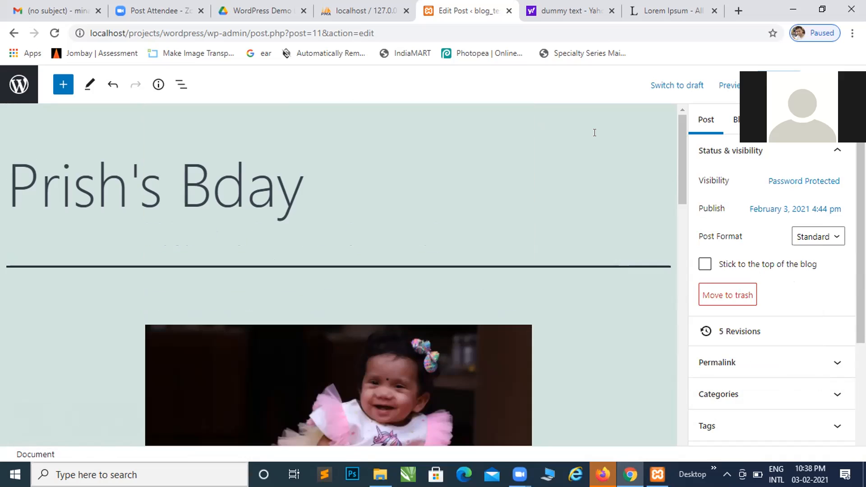
left_click(724, 87)
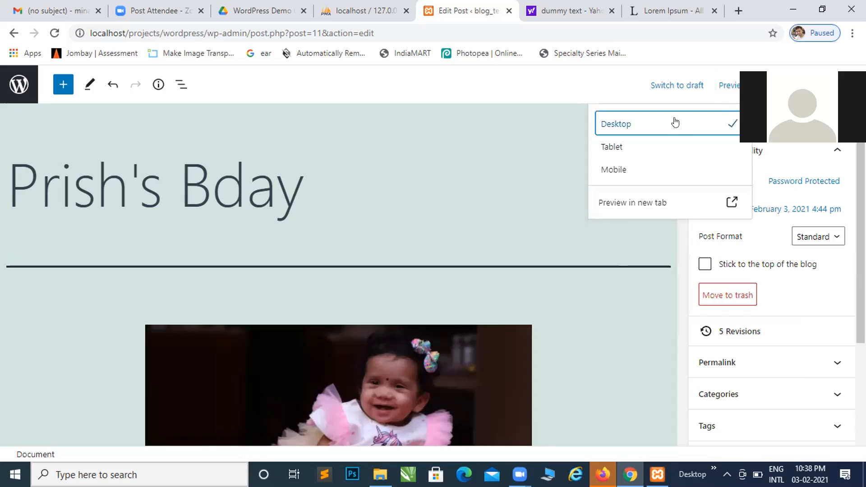
left_click(648, 208)
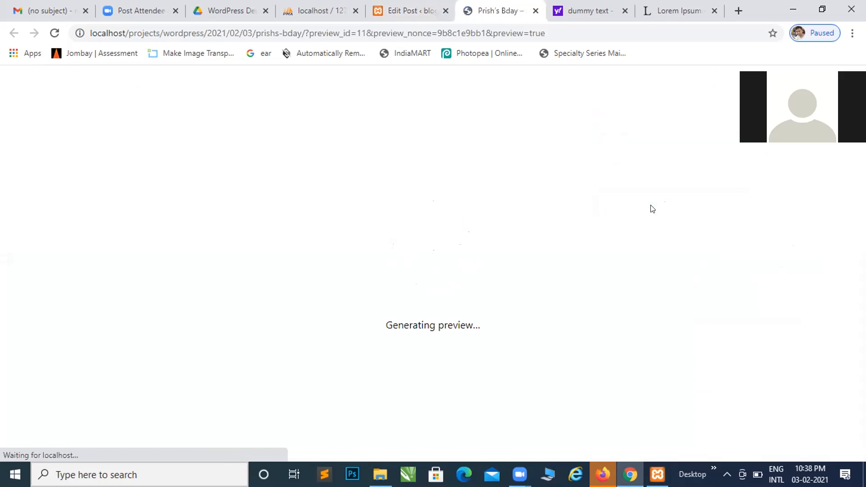
Check the protected post's preview, enter the post password to unlock it and look over the unlocked content
scroll(650, 205, "down", 1)
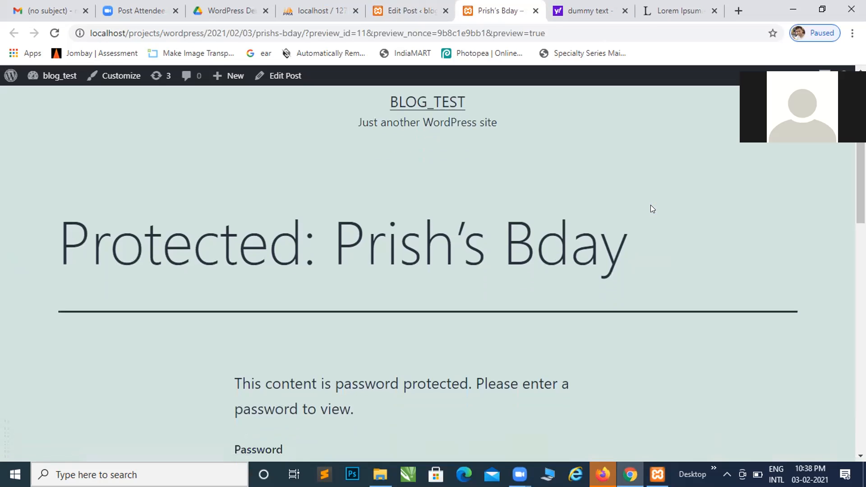
scroll(650, 209, "down", 10)
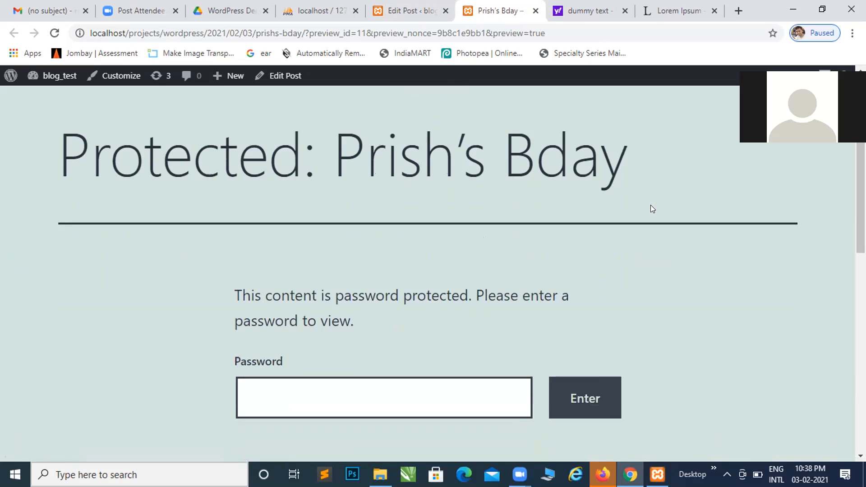
scroll(651, 209, "down", 5)
scroll(651, 209, "up", 8)
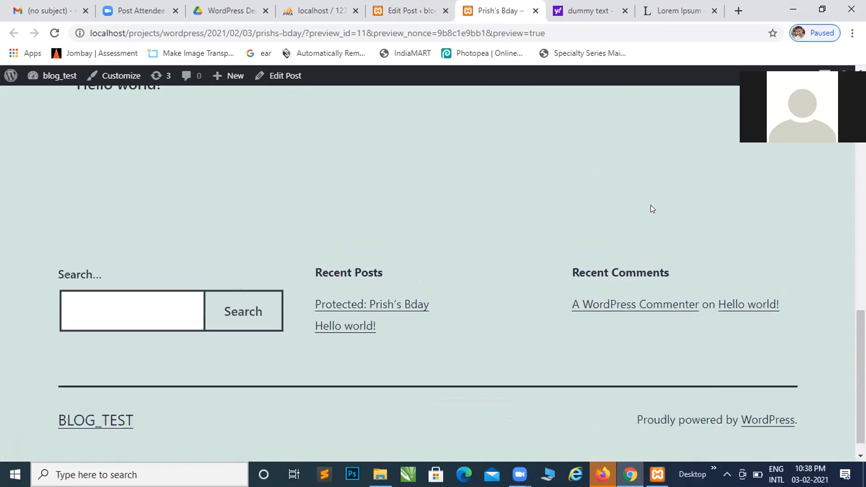
scroll(632, 209, "up", 1)
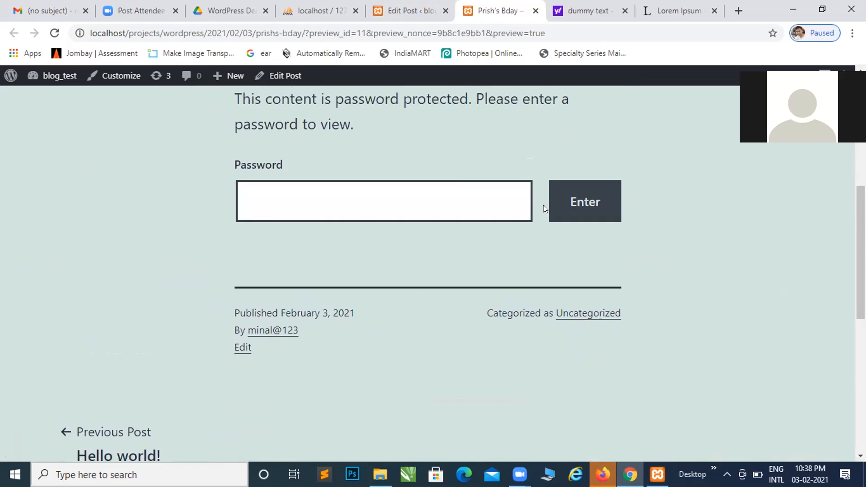
left_click(460, 196)
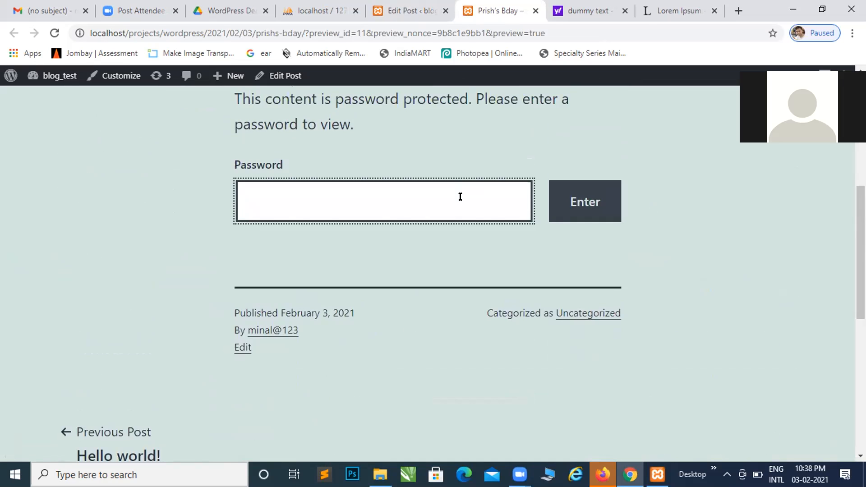
type("•••••••")
left_click(585, 207)
scroll(585, 207, "up", 5)
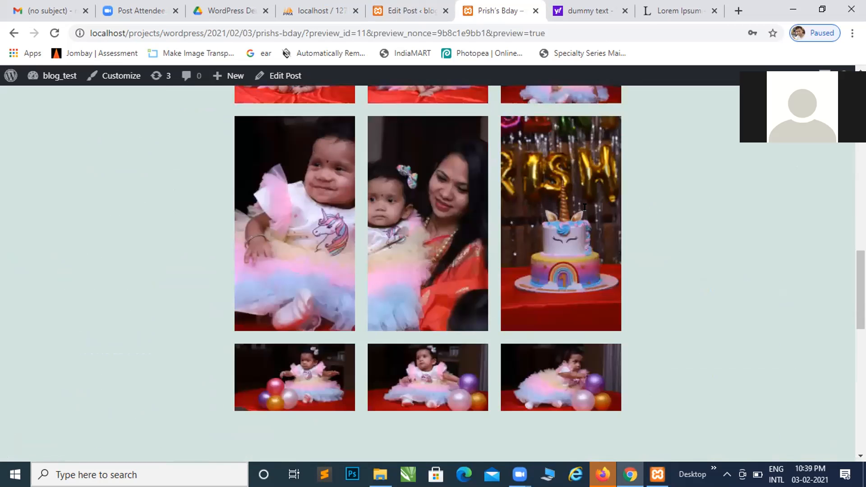
scroll(585, 207, "up", 10)
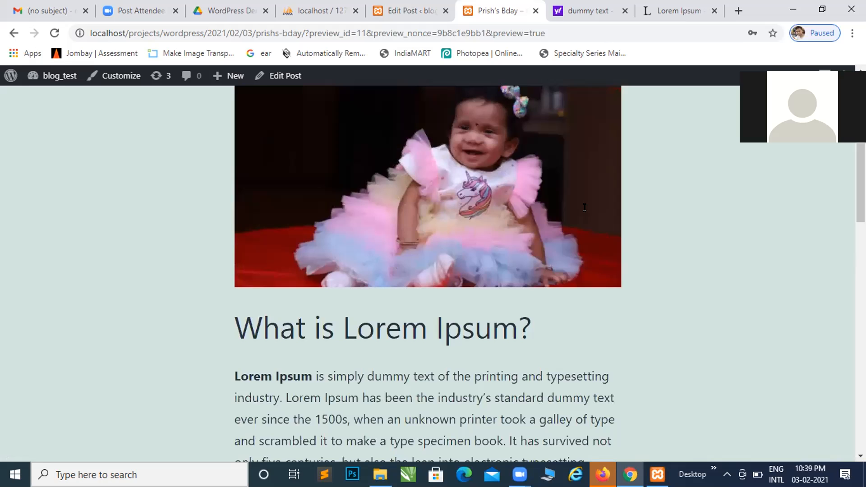
scroll(584, 208, "up", 8)
Open the post for editing, add the missing letter "a" to the name in the title and save the update
left_click(286, 75)
left_click(127, 234)
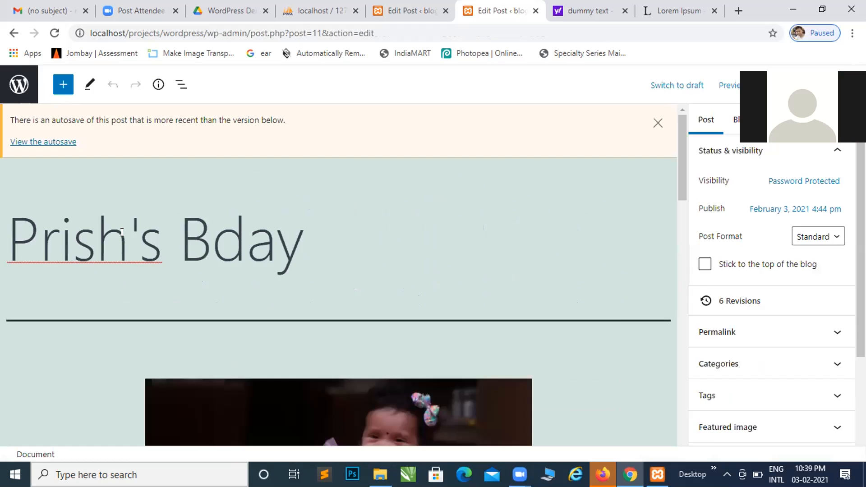
type("a")
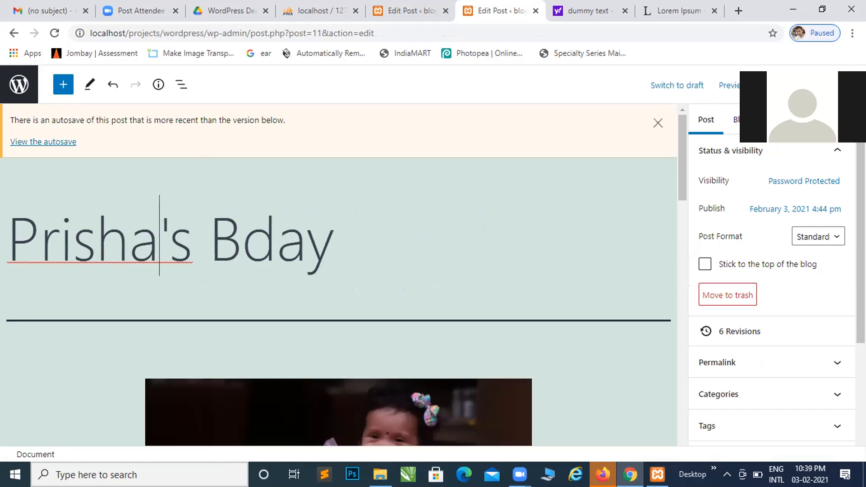
key("ctrl+s")
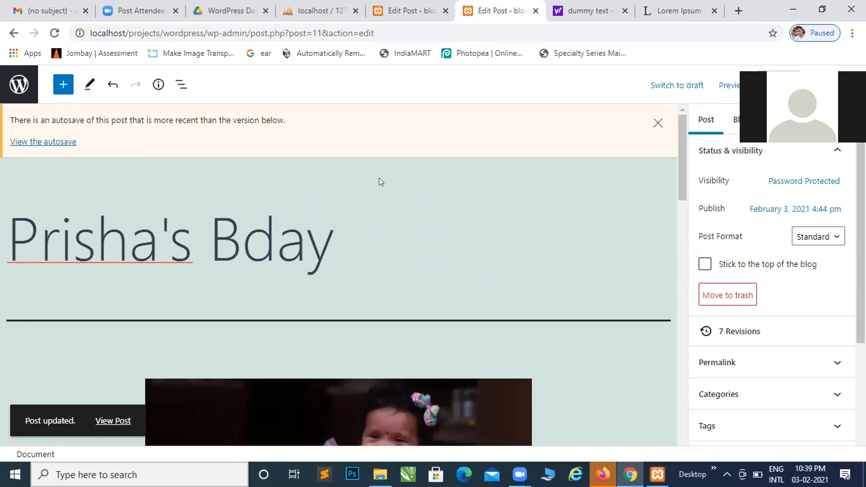
Change the post's visibility to Private and agree to publish it privately
left_click(816, 180)
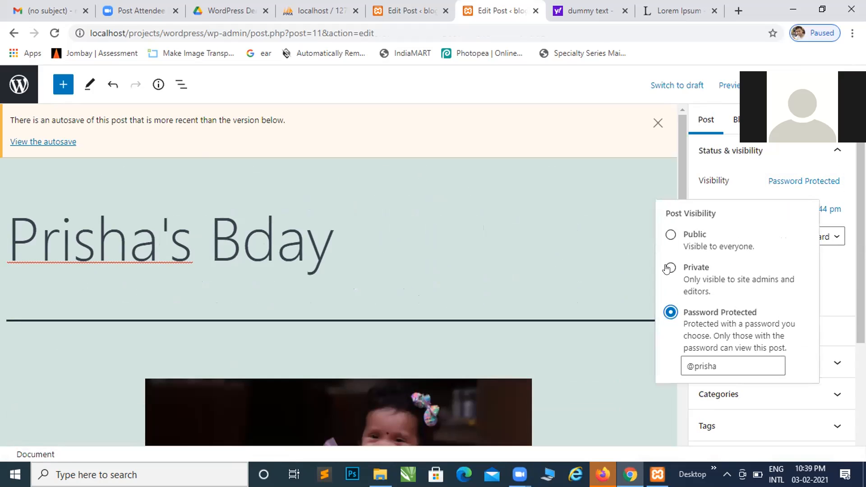
left_click(669, 268)
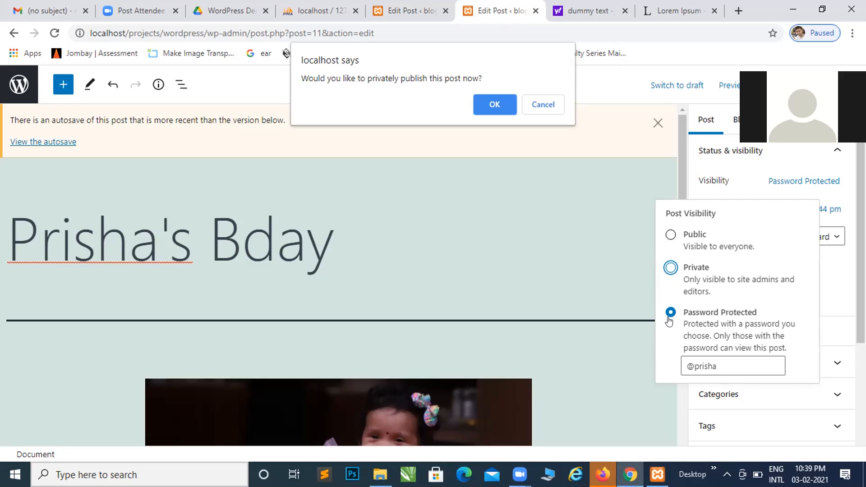
left_click(489, 105)
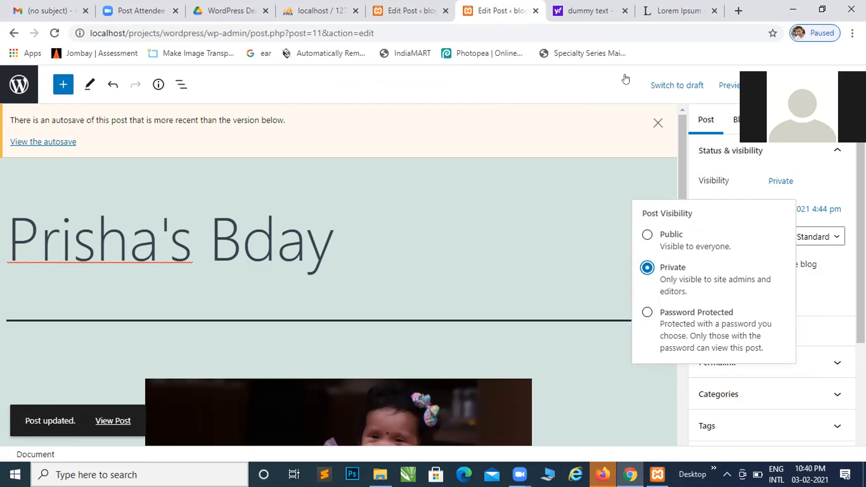
Preview the private post in a new tab and look through it down to the area below the gallery
left_click(719, 88)
left_click(613, 202)
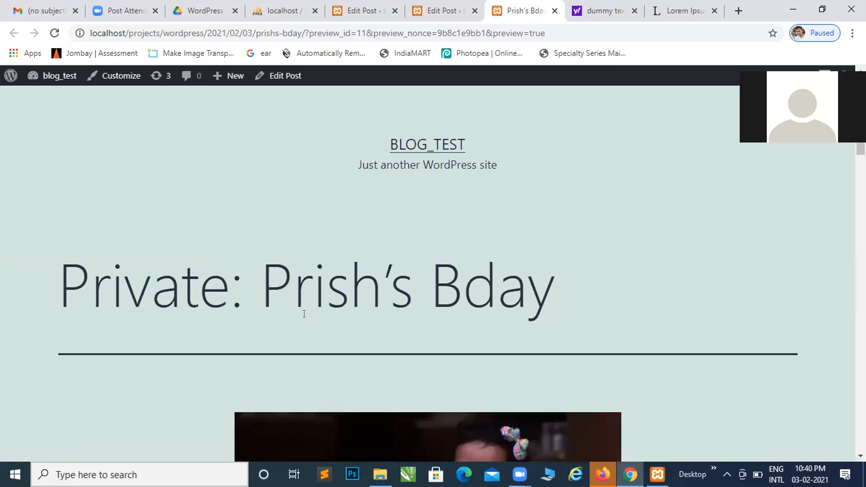
scroll(306, 321, "down", 7)
scroll(300, 316, "down", 5)
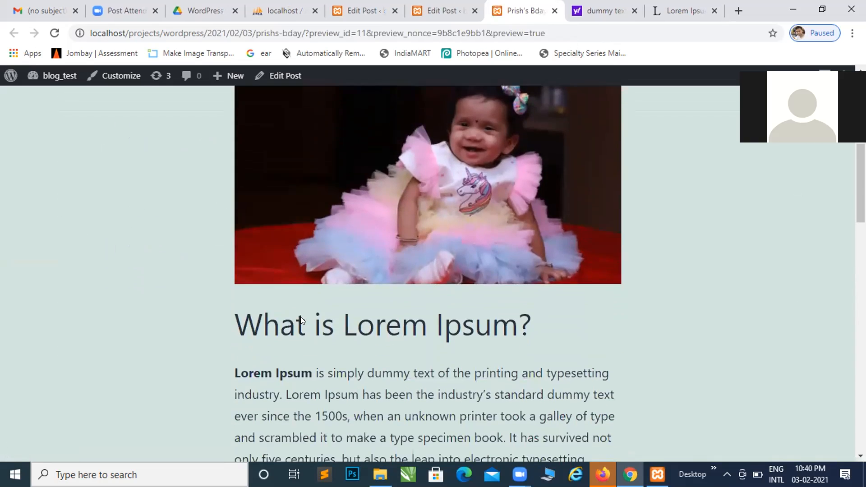
scroll(300, 317, "down", 5)
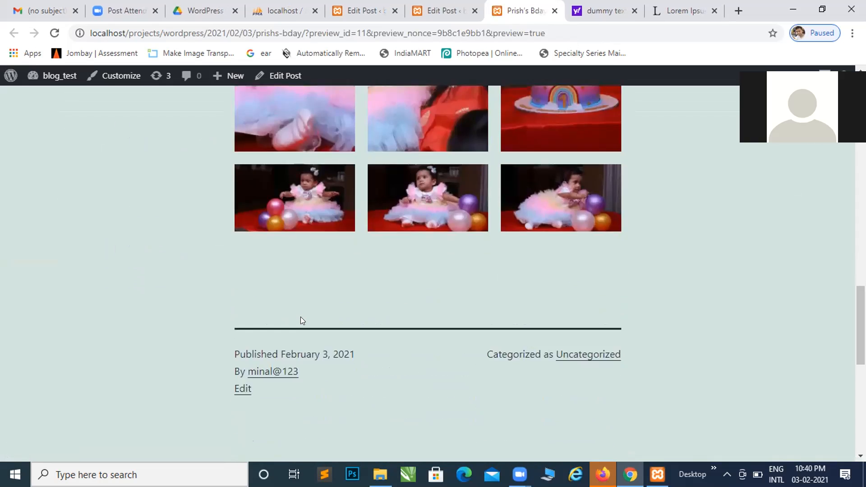
scroll(302, 320, "down", 6)
scroll(303, 311, "up", 3)
scroll(303, 303, "up", 12)
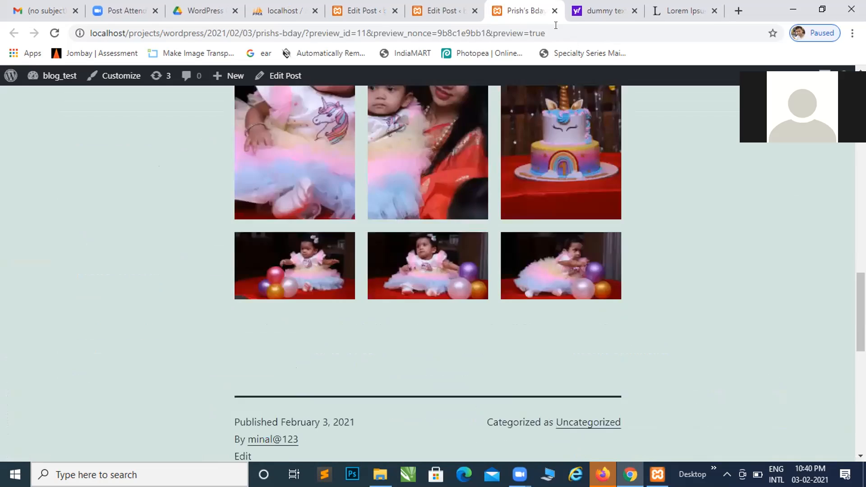
Copy the private post's preview address and open it in a new incognito window to test access without logging in
left_click(553, 27)
key("ctrl+c")
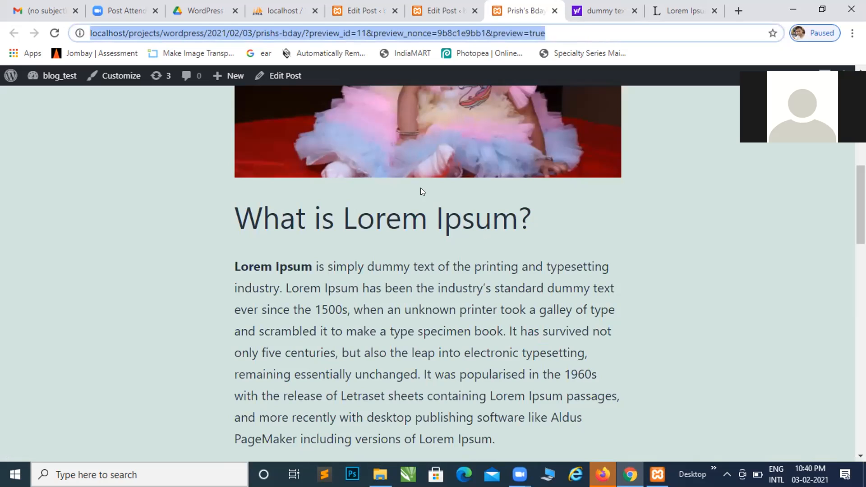
left_click(852, 32)
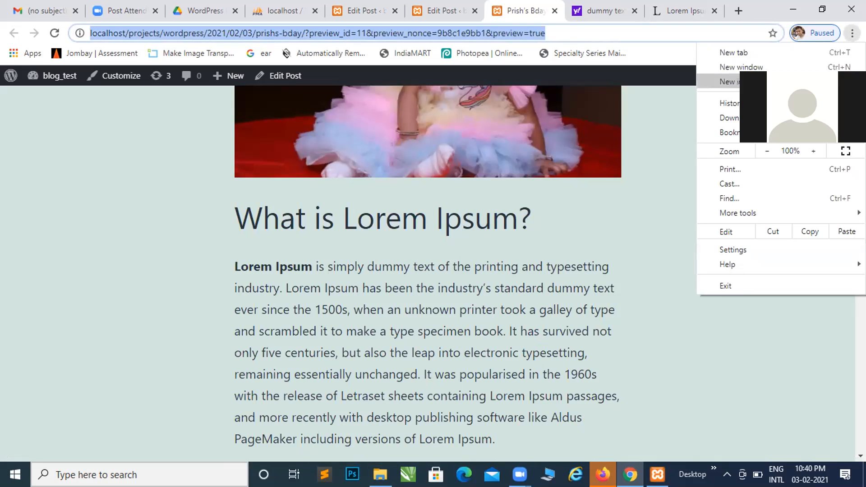
left_click(778, 82)
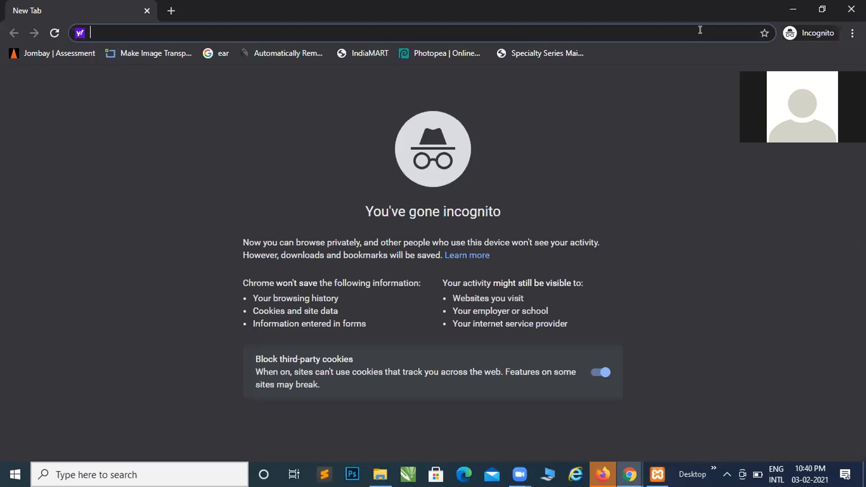
key("ctrl+v")
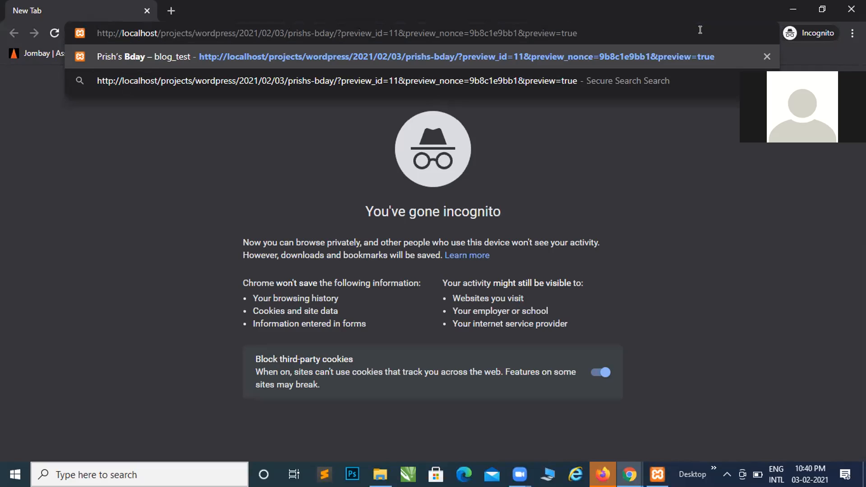
key("Return")
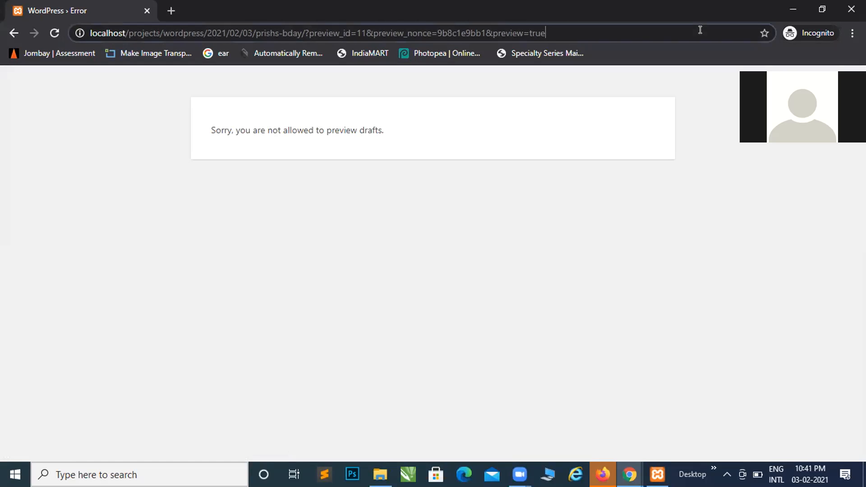
left_click(700, 30)
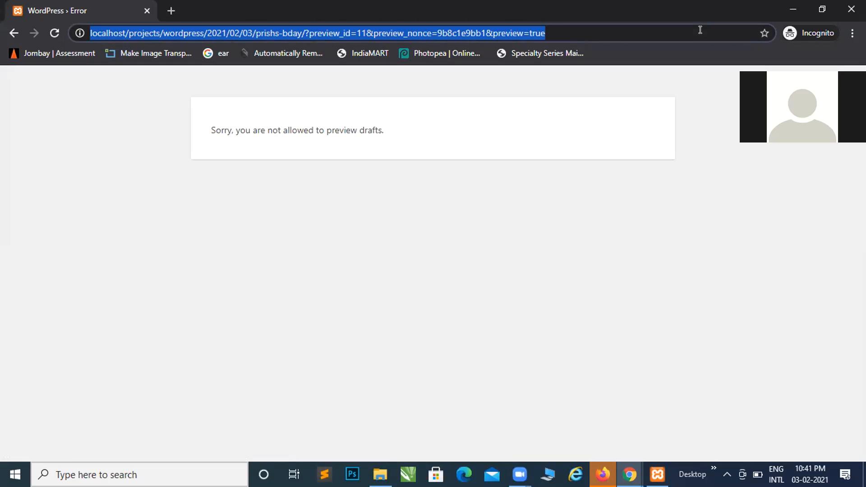
Return to the regular browser window and look through the private post's preview, from its title to the area below the gallery
key("alt+Tab")
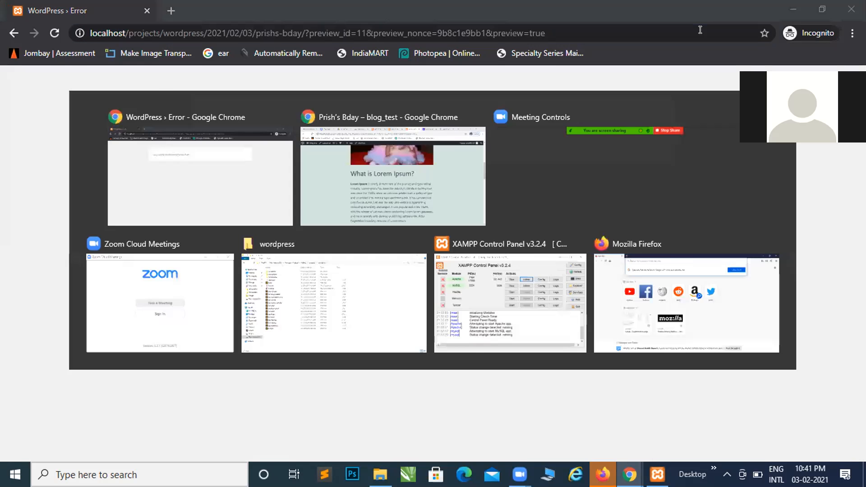
left_click(567, 195)
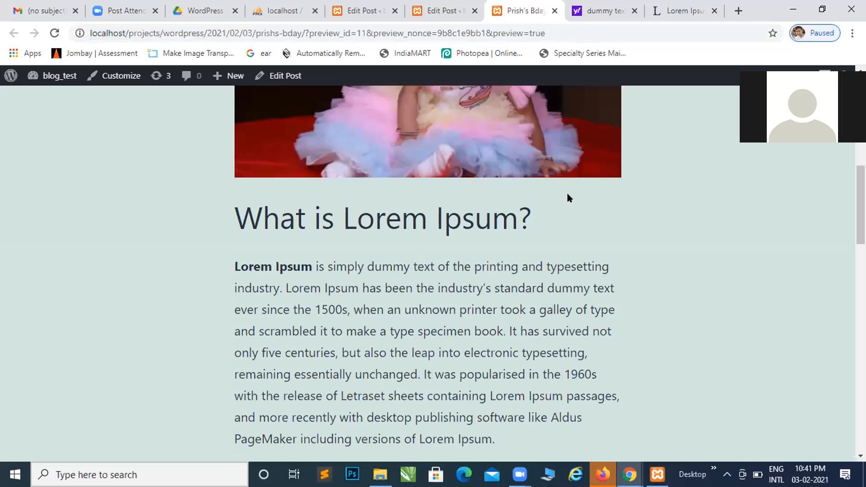
scroll(567, 194, "up", 8)
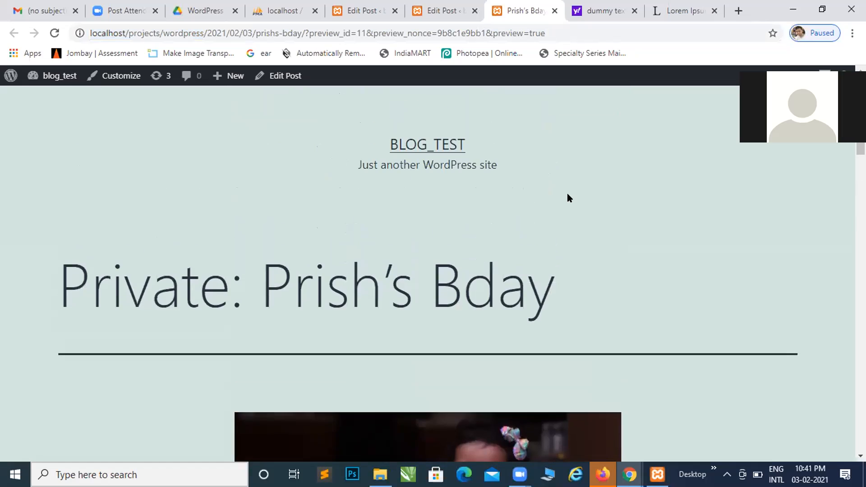
scroll(567, 197, "down", 8)
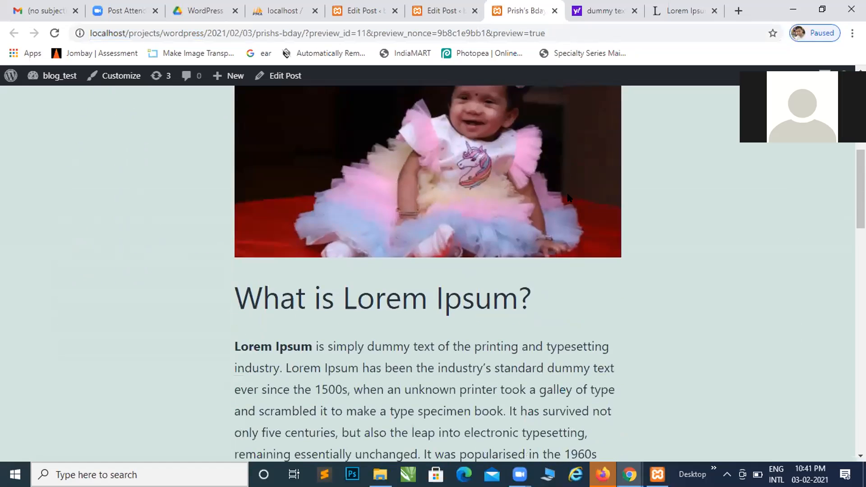
scroll(568, 197, "down", 12)
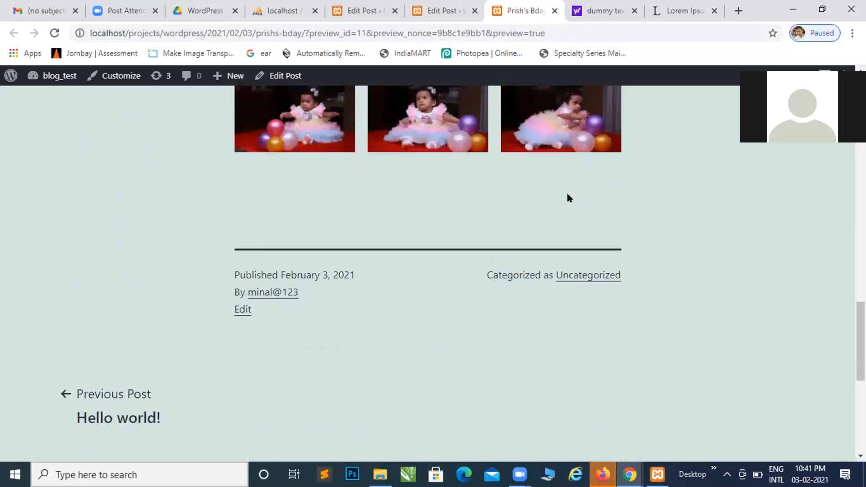
scroll(567, 193, "down", 7)
scroll(567, 193, "up", 10)
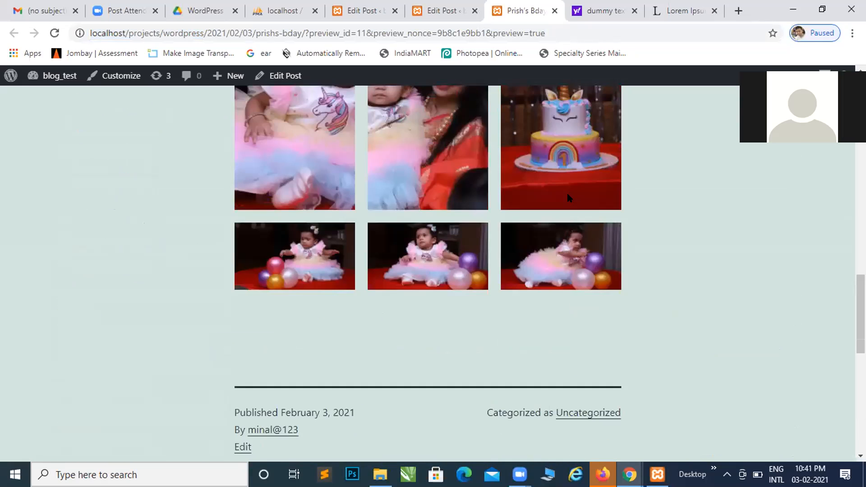
scroll(567, 193, "up", 15)
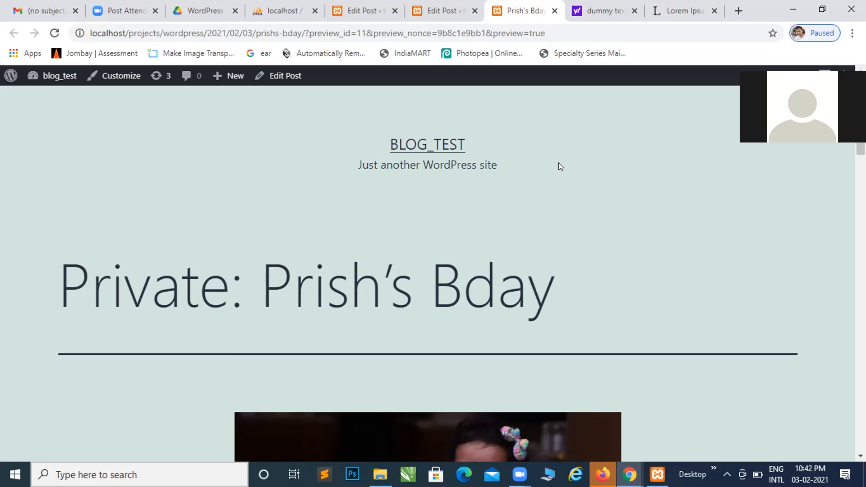
scroll(558, 189, "down", 3)
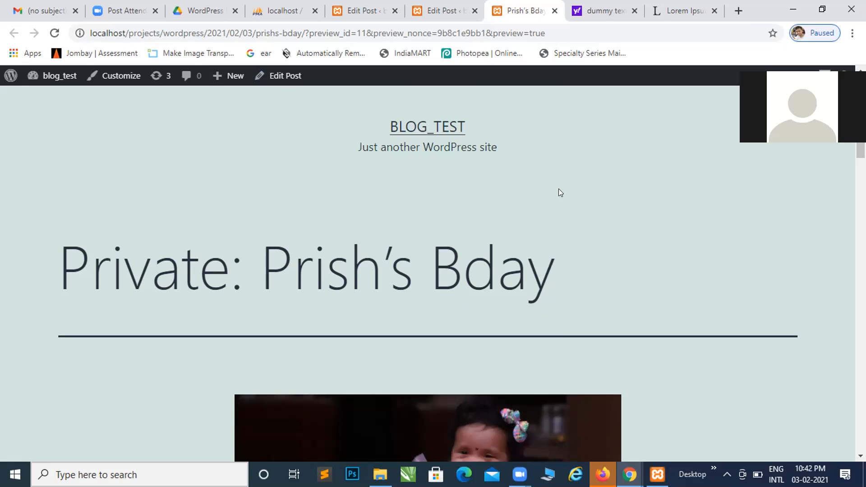
scroll(558, 193, "down", 20)
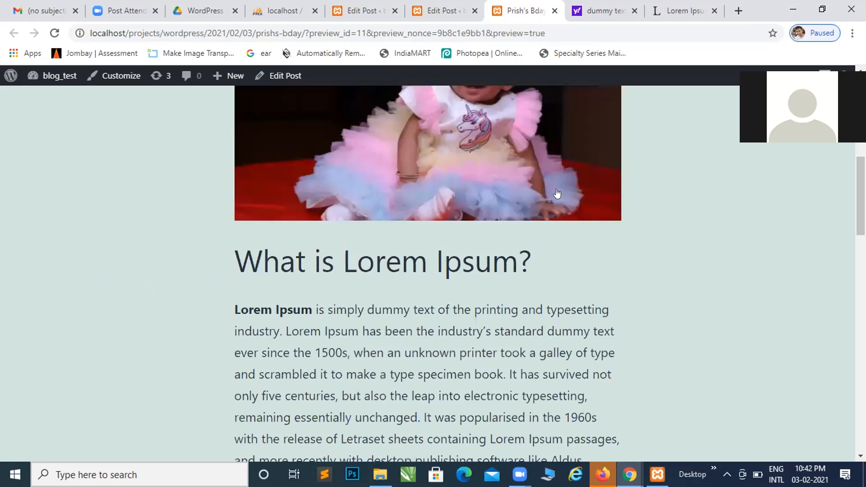
scroll(557, 193, "up", 4)
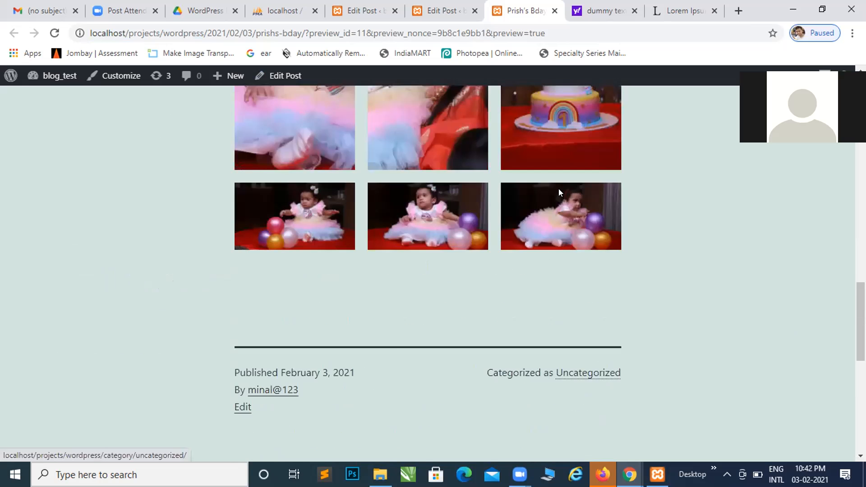
scroll(559, 192, "up", 10)
scroll(559, 193, "up", 10)
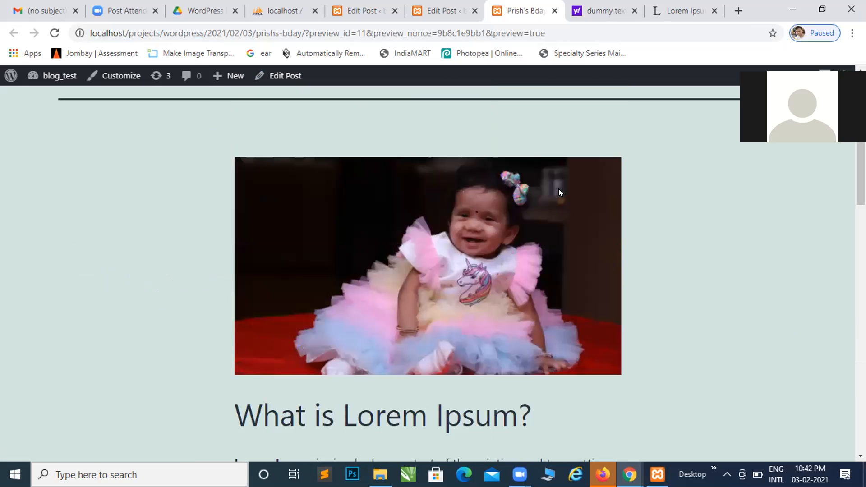
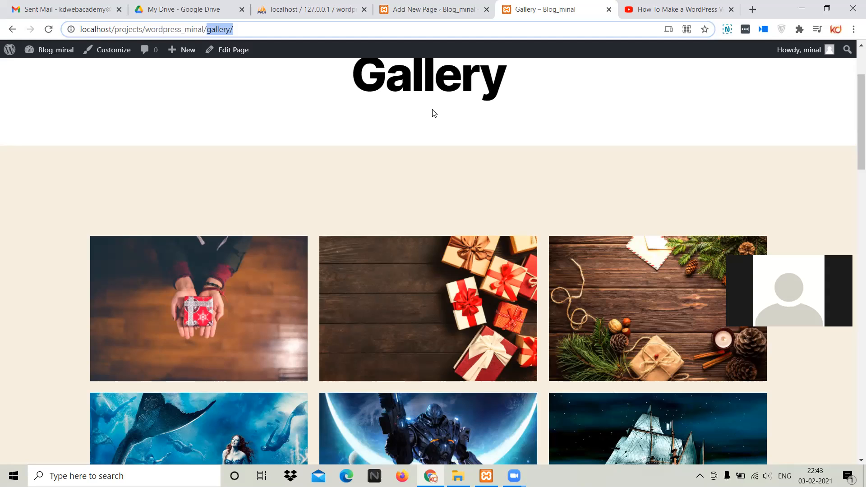
Leave the unsaved new page and return to the plugin search for astra starter sites
left_click(434, 6)
left_click(20, 31)
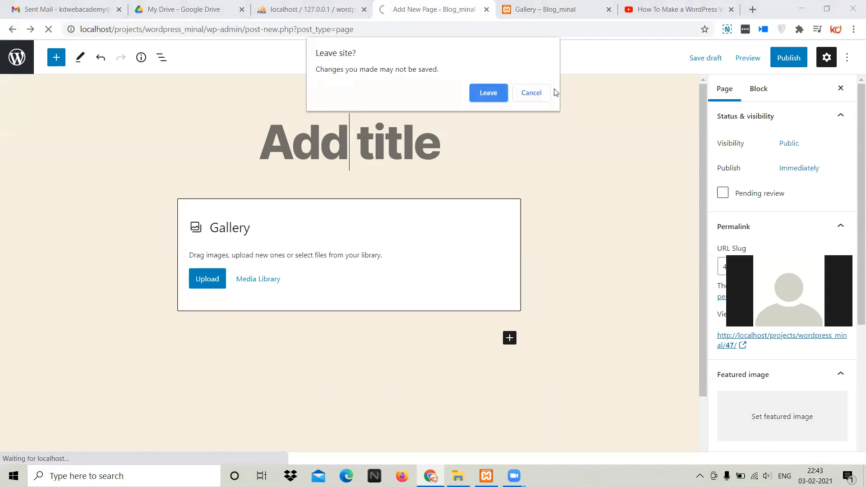
left_click(491, 92)
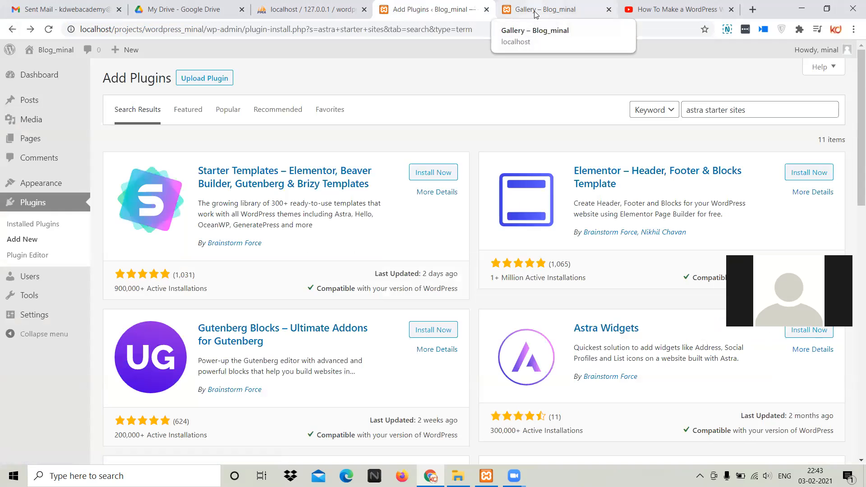
Look through the published Gallery page, from its title down to the image rows
left_click(536, 15)
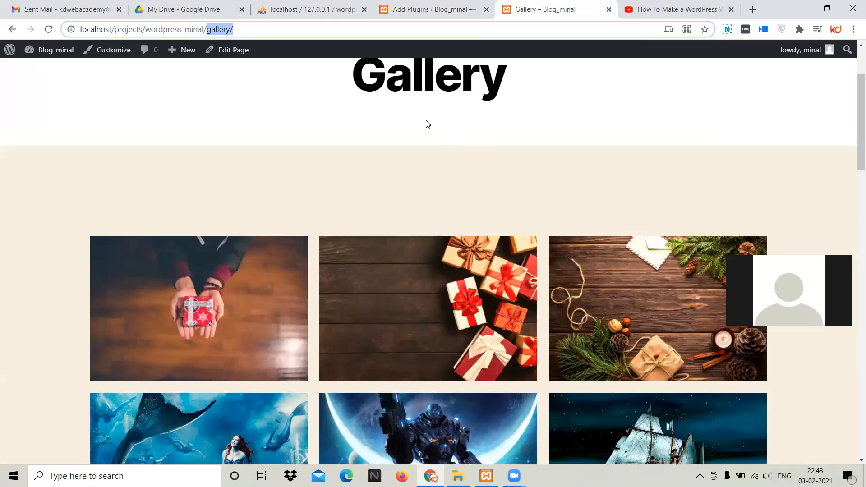
scroll(428, 124, "up", 3)
scroll(536, 178, "down", 6)
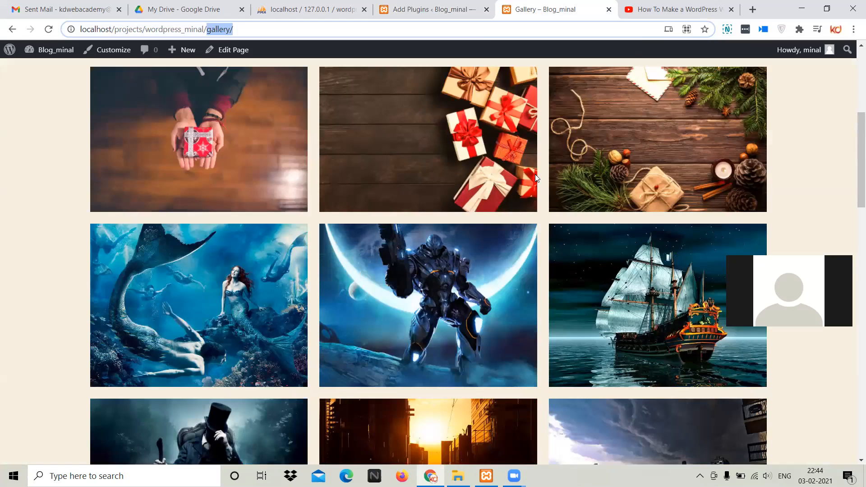
scroll(537, 177, "down", 5)
scroll(537, 176, "up", 10)
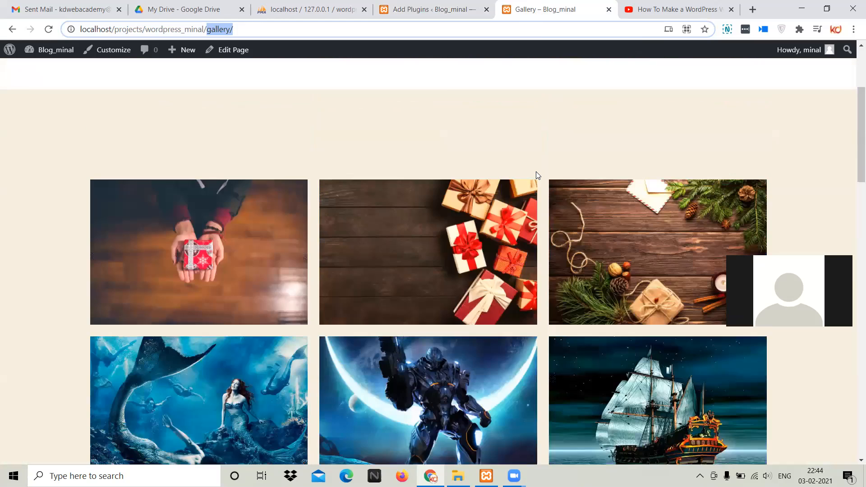
Open the test subpage under Gallery in the site's navigation and look through its content
mouse_move(674, 88)
left_click(628, 126)
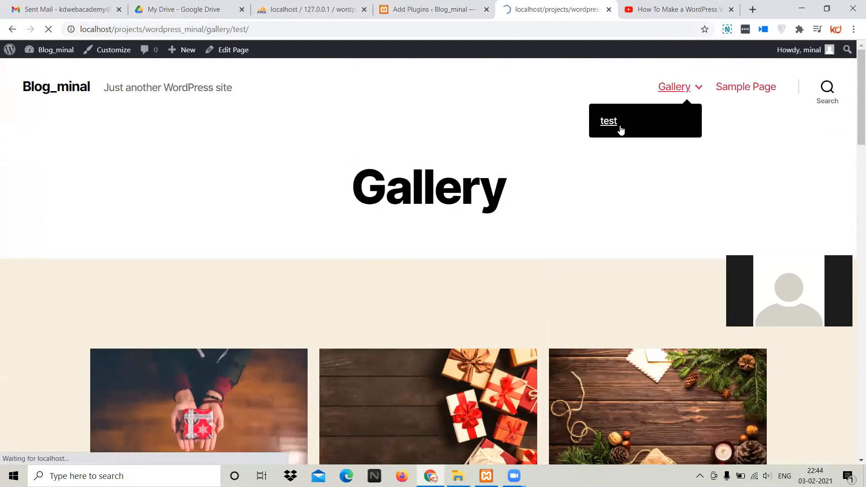
scroll(629, 123, "down", 5)
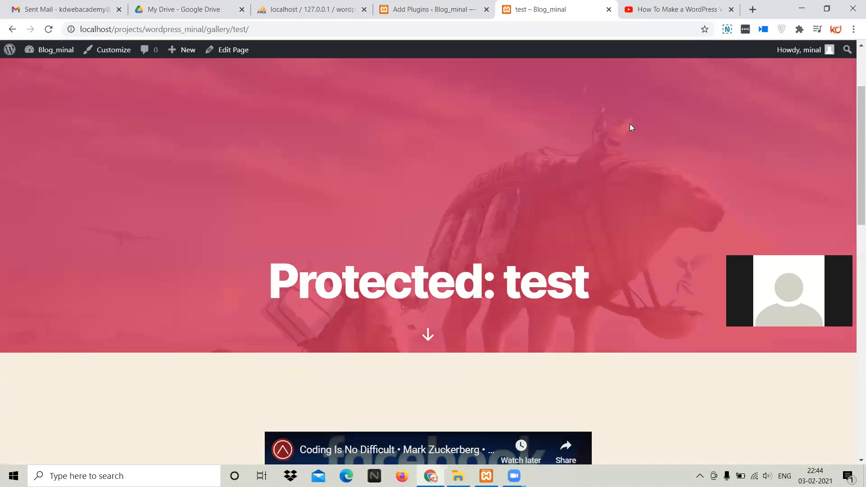
scroll(629, 123, "down", 4)
scroll(630, 123, "up", 9)
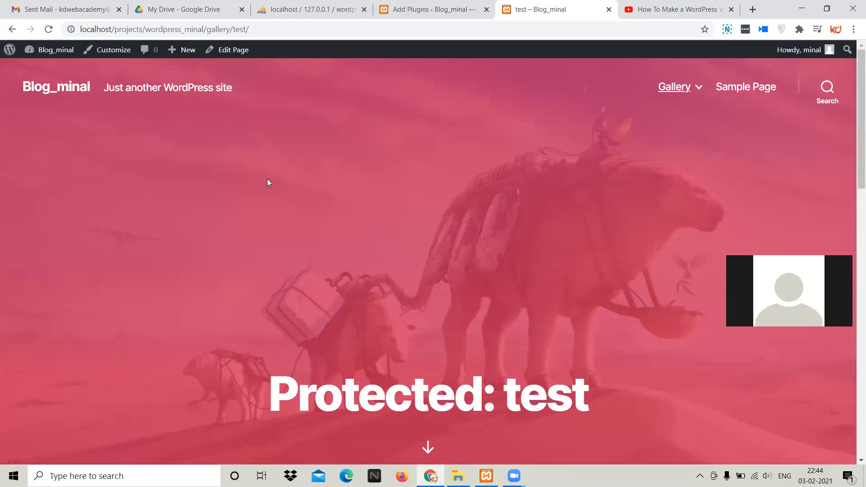
Return to the dashboard and review the installed plugins, pointing out Akismet Anti-Spam and Hello Dolly
left_click(469, 8)
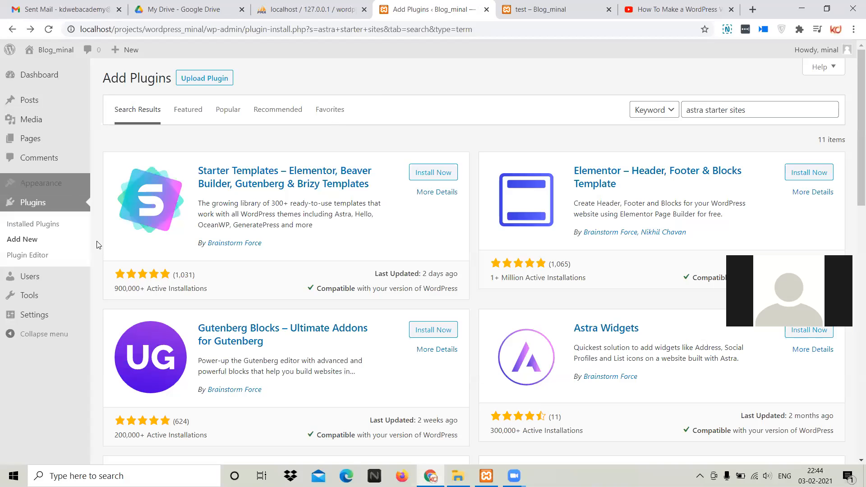
left_click(42, 222)
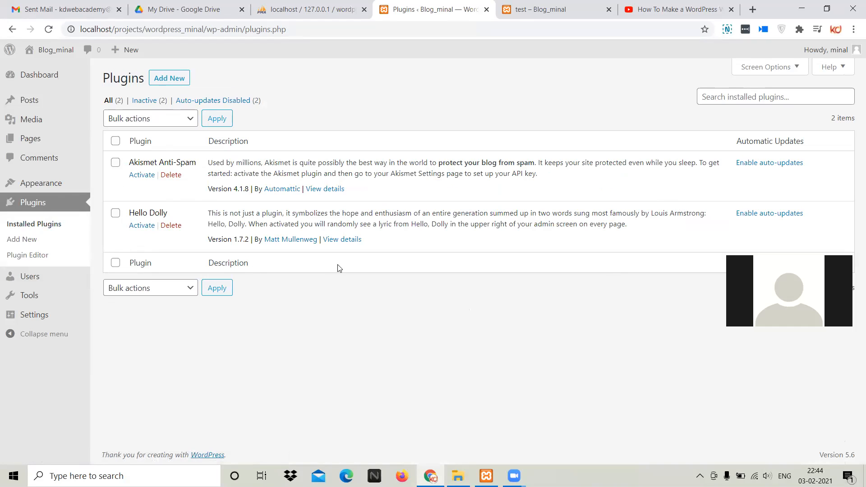
left_click_drag(135, 163, 198, 163)
left_click_drag(130, 210, 180, 213)
left_click(180, 212)
Search the new plugins for "woo" and install WooCommerce
left_click(30, 246)
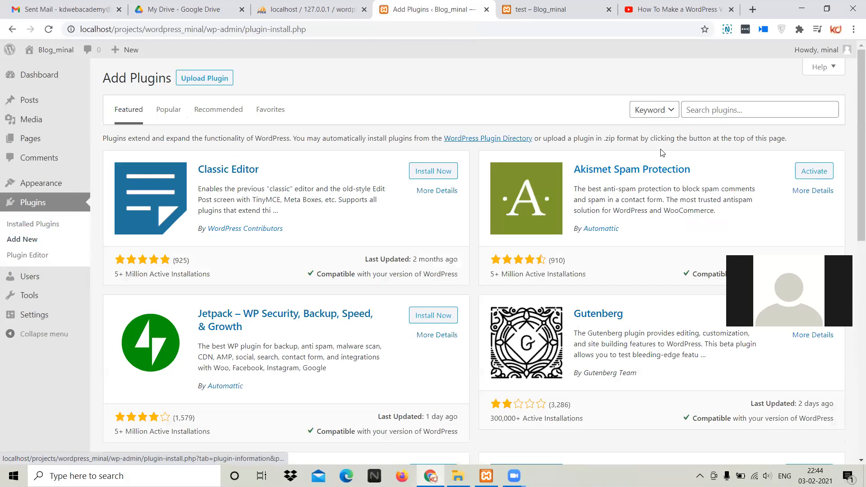
left_click(688, 115)
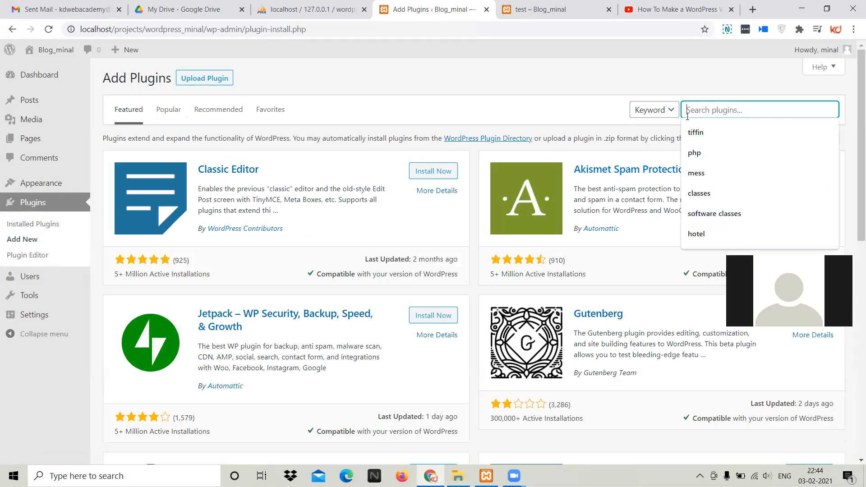
type("woo")
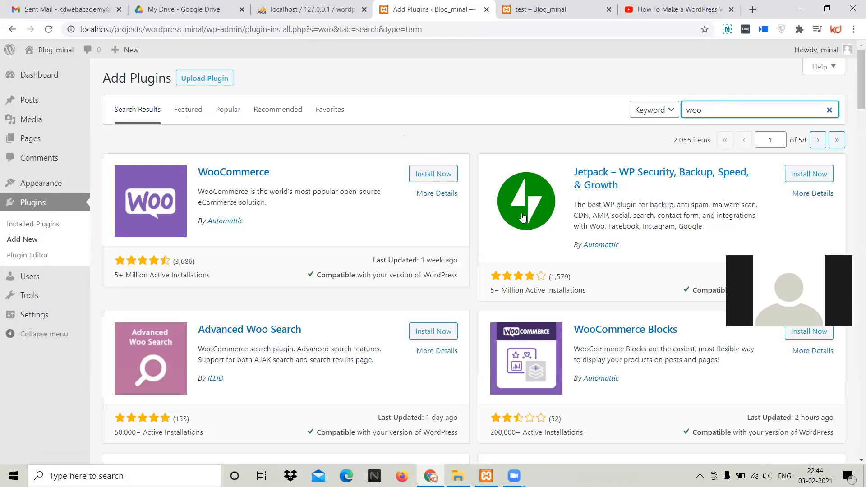
left_click(425, 179)
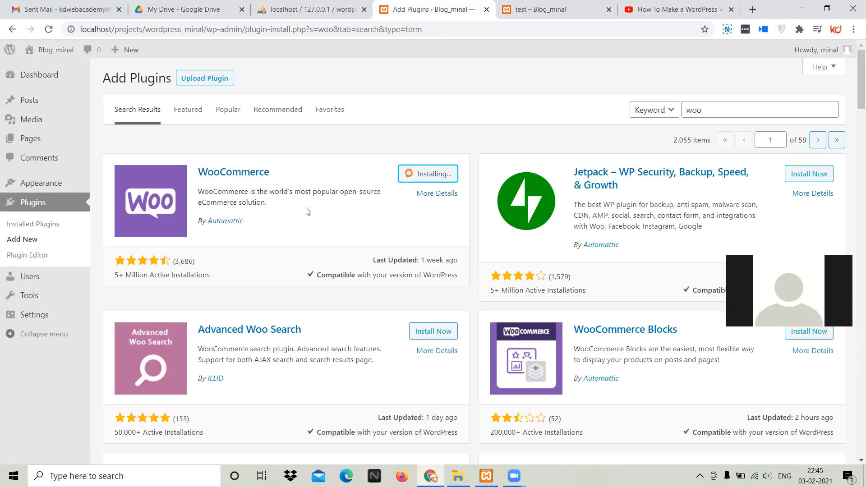
Open the WooCommerce plugin details and read through the description
left_click(240, 174)
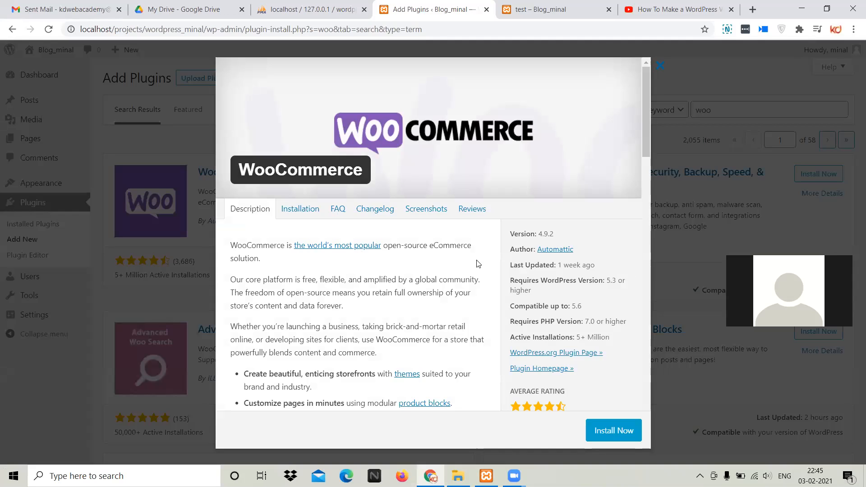
scroll(402, 203, "down", 4)
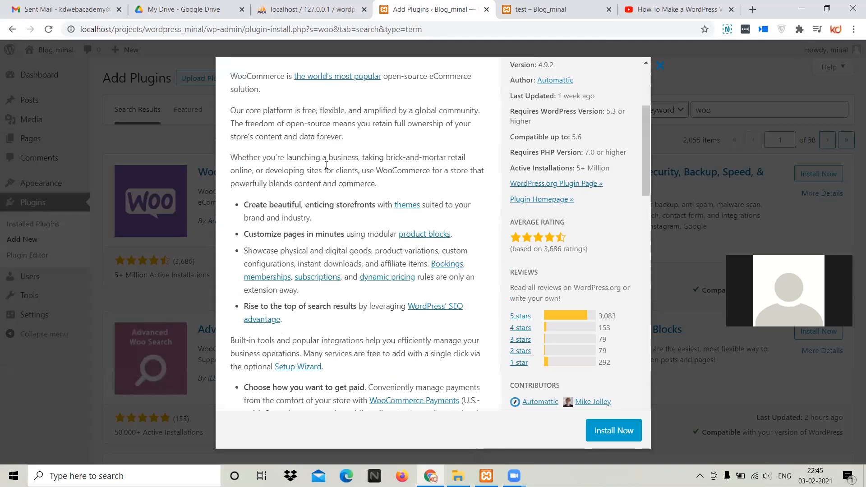
scroll(324, 165, "down", 7)
scroll(324, 165, "down", 10)
scroll(324, 167, "up", 14)
scroll(324, 167, "up", 5)
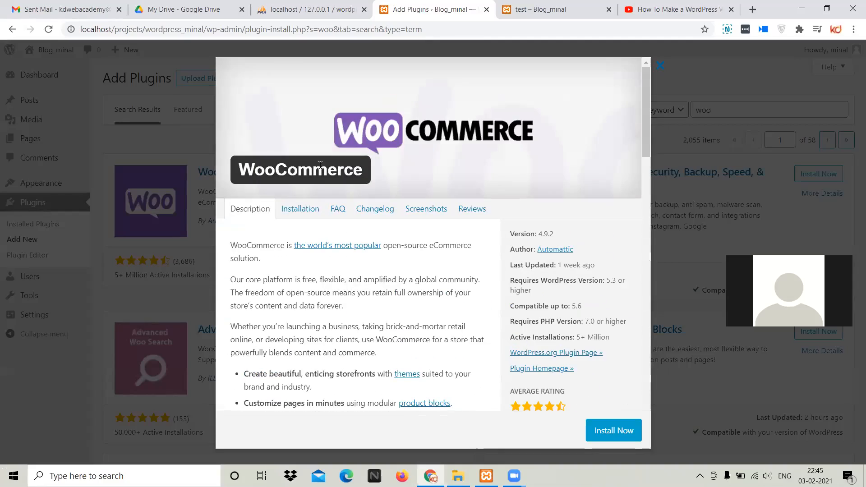
Read through WooCommerce's installation instructions, from the minimum requirements to the updating section
left_click(299, 216)
scroll(328, 239, "down", 4)
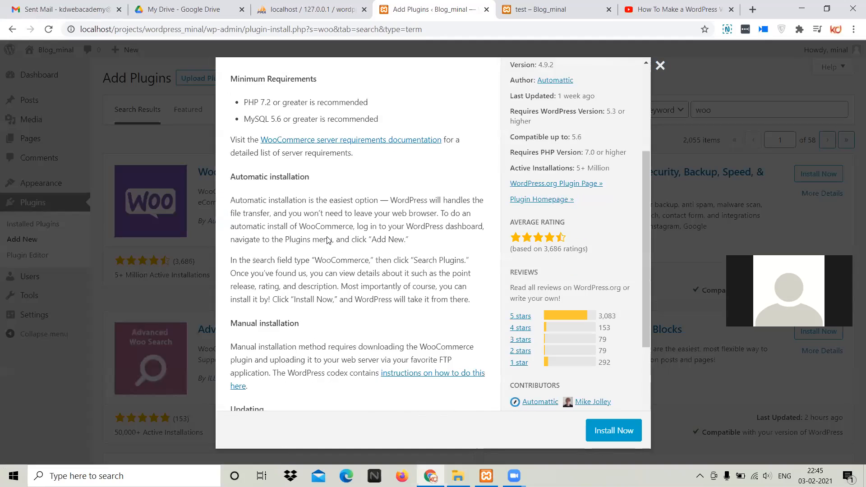
scroll(328, 238, "up", 4)
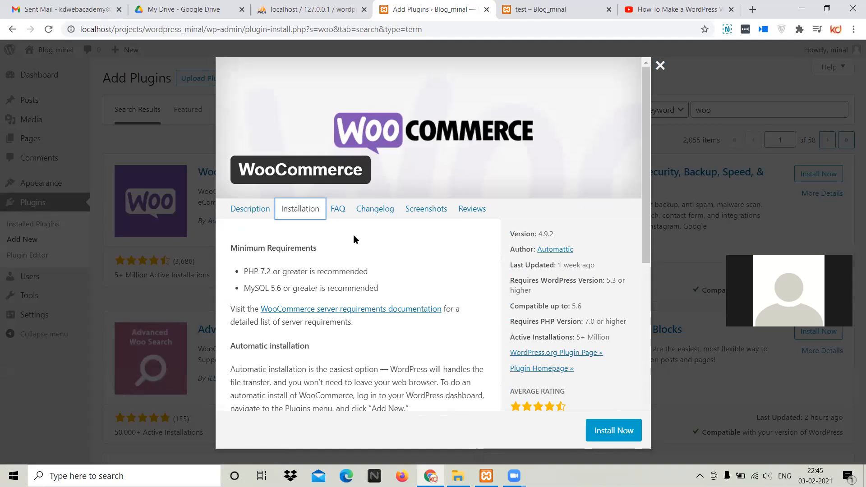
scroll(353, 239, "down", 5)
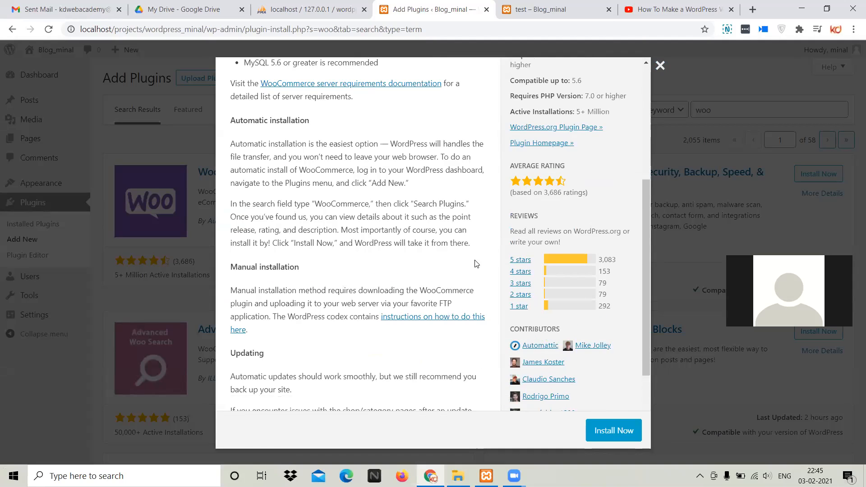
scroll(477, 264, "down", 2)
scroll(474, 265, "up", 7)
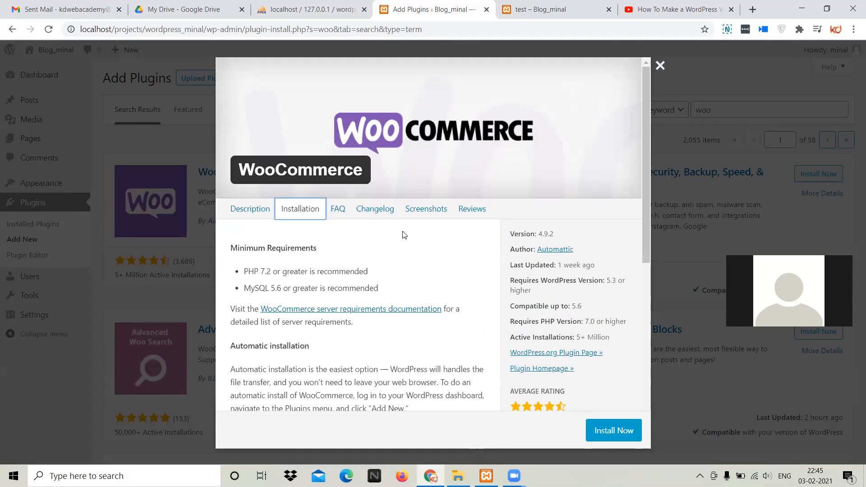
Browse the WooCommerce screenshots, then close the plugin details
left_click(425, 209)
scroll(406, 265, "down", 4)
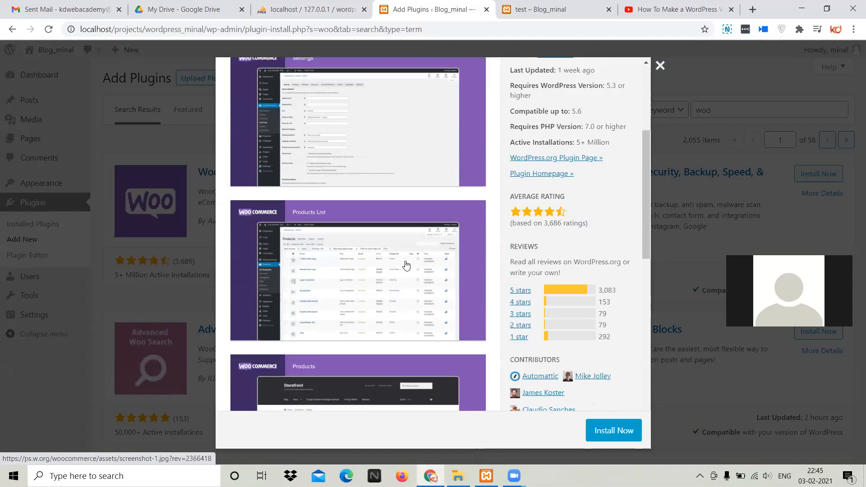
scroll(406, 265, "down", 12)
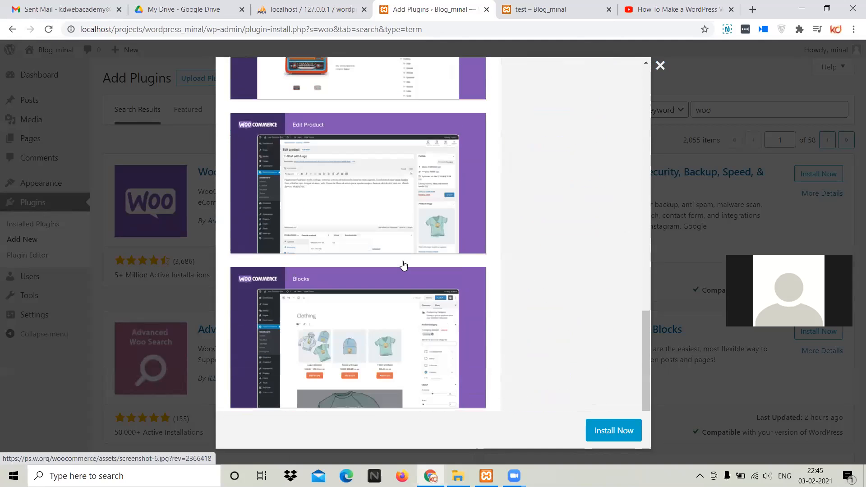
left_click(660, 66)
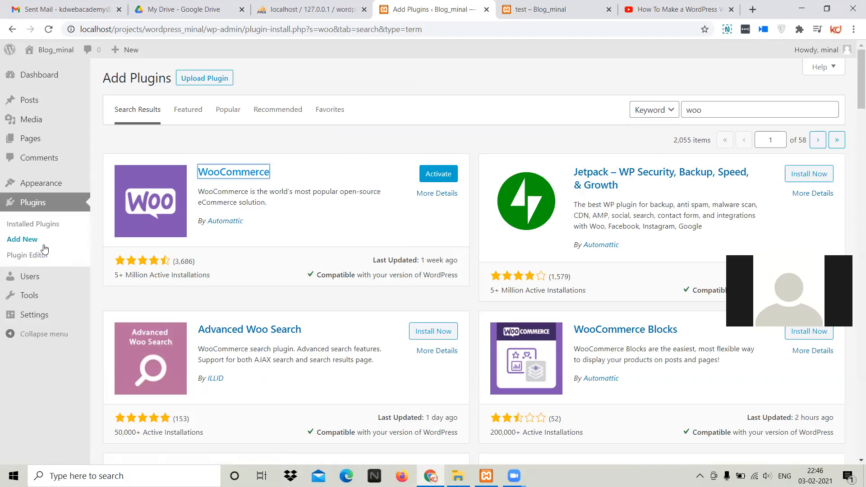
Open the installed plugins list in a new tab and examine the WooCommerce entry
right_click(41, 225)
left_click(65, 232)
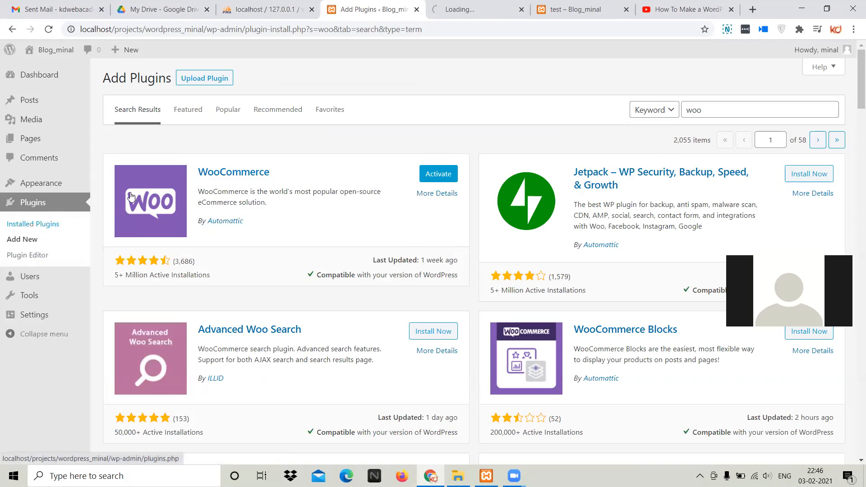
left_click(473, 9)
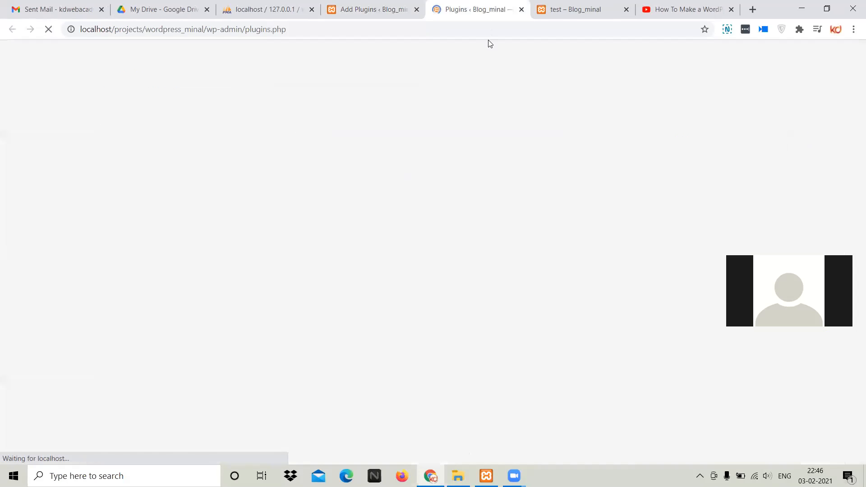
left_click_drag(129, 264, 422, 276)
left_click(426, 277)
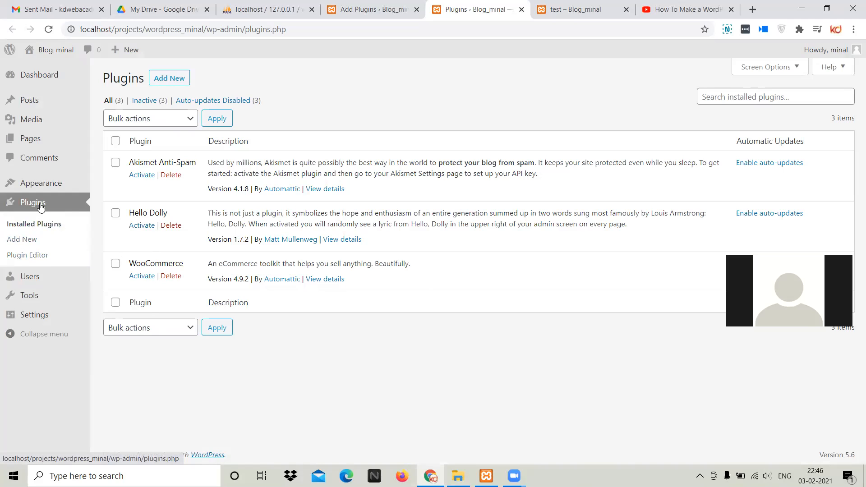
Compare WooCommerce's activation options in the plugin search results and the installed plugins list, and point out its author
left_click(345, 9)
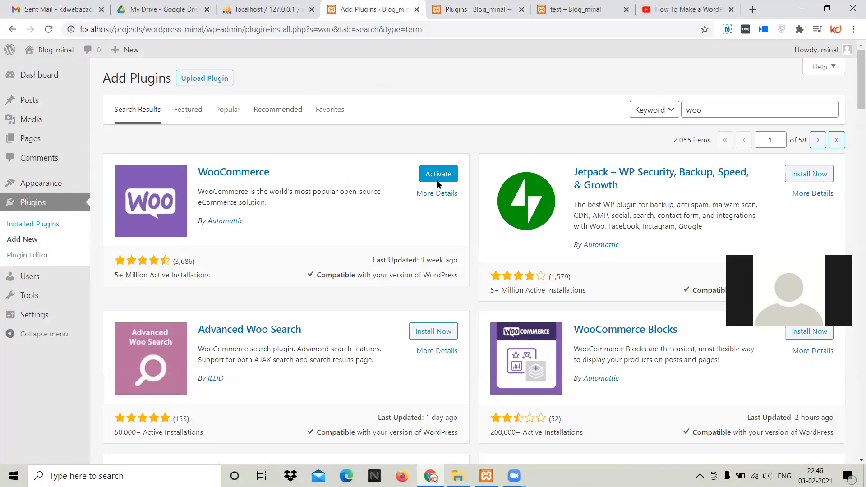
left_click(485, 7)
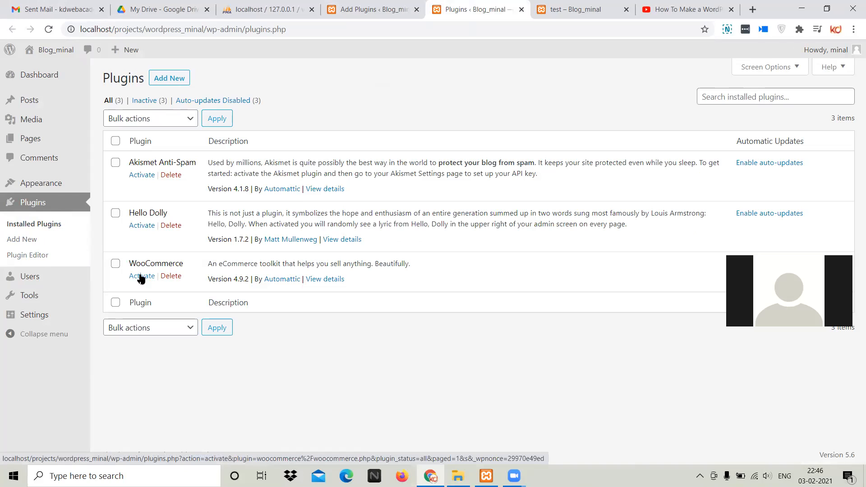
left_click_drag(255, 279, 302, 280)
left_click(258, 309)
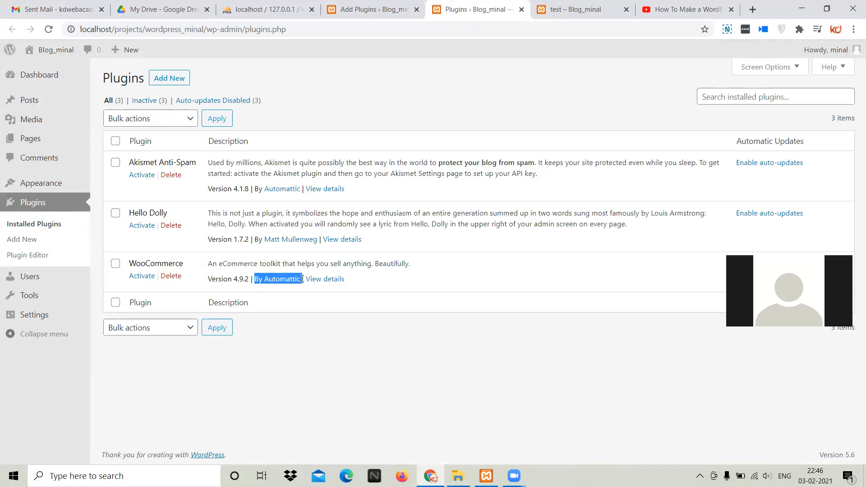
left_click(295, 301)
View WooCommerce's details from the installed plugins list, skim the description and close them
left_click(327, 280)
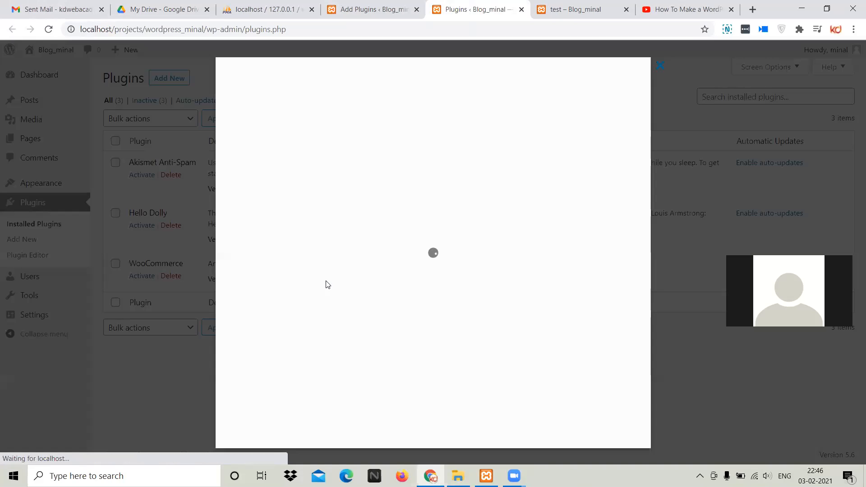
scroll(367, 266, "down", 10)
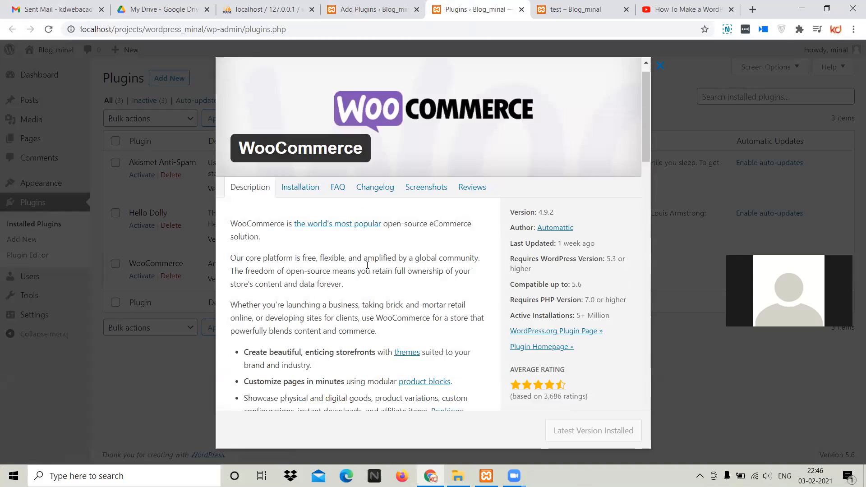
scroll(367, 265, "down", 7)
scroll(367, 264, "down", 6)
scroll(387, 253, "up", 20)
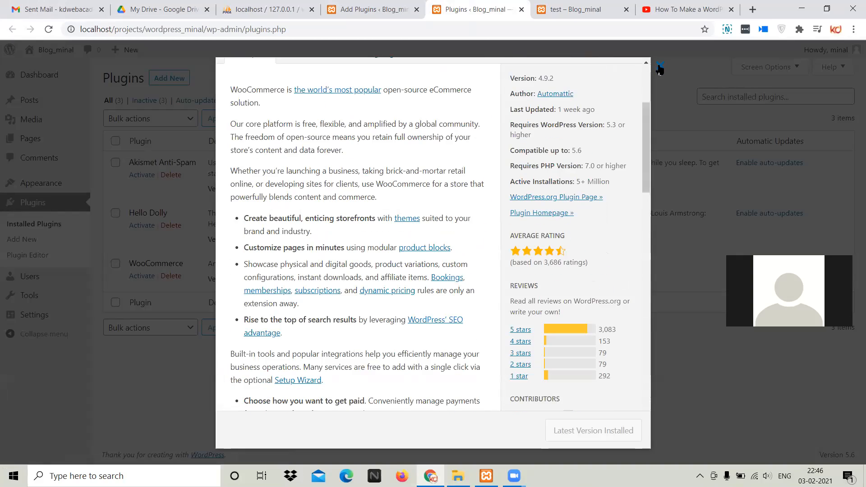
left_click(658, 68)
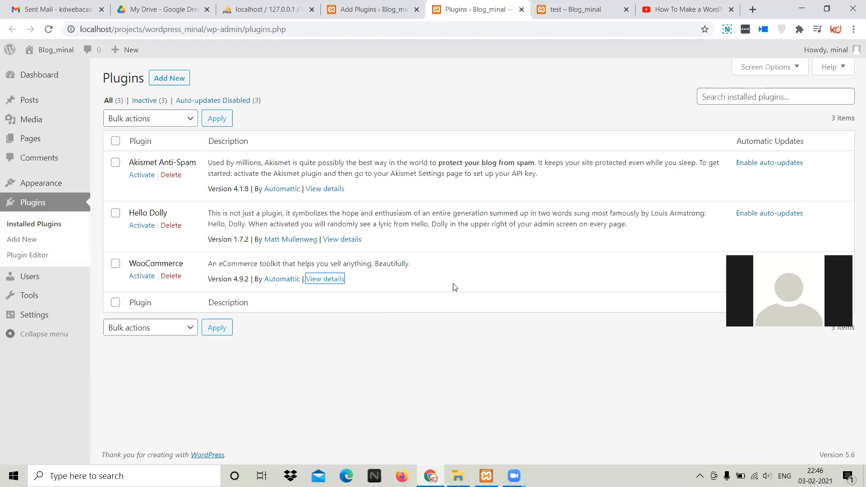
Activate the WooCommerce plugin from the installed plugins list
left_click(143, 277)
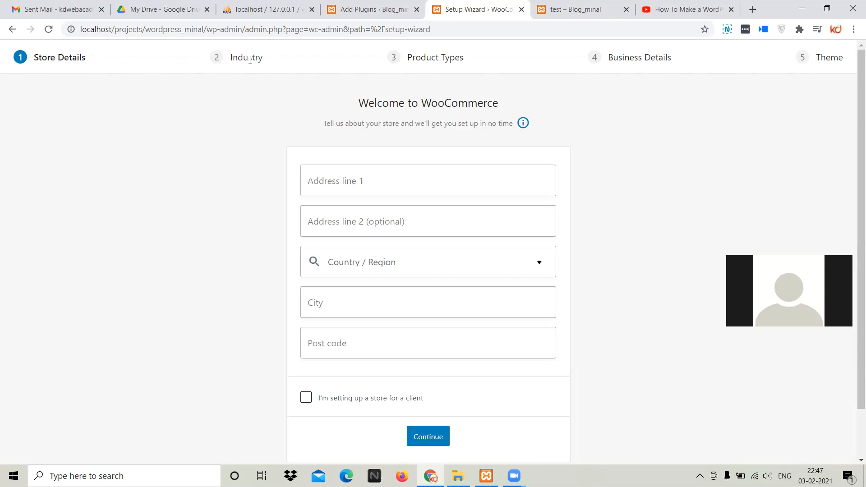
Review the WooCommerce setup wizard's stages from Industry to Theme and try to return to the previous page
left_click_drag(238, 58, 465, 58)
left_click_drag(608, 57, 845, 64)
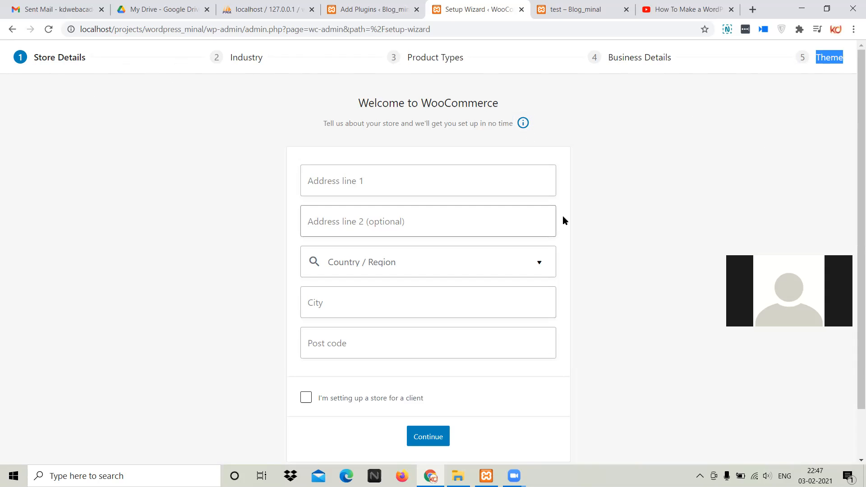
right_click(11, 30)
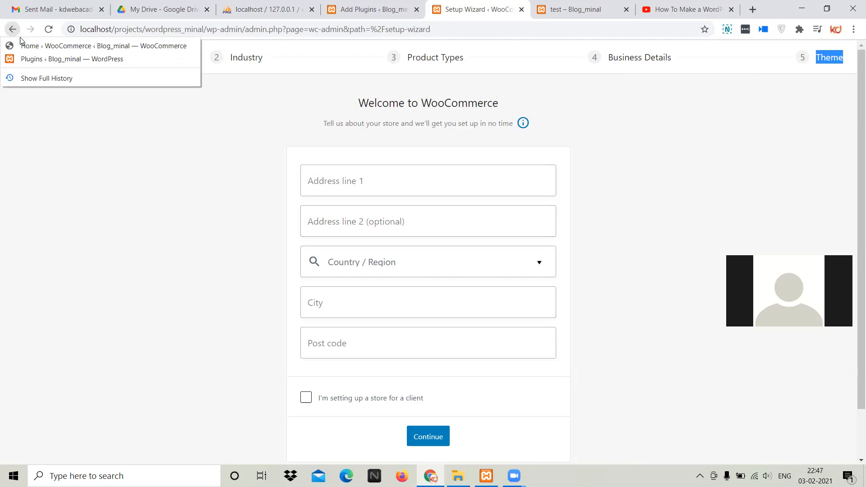
left_click(11, 34)
right_click(12, 34)
Look over the address, country and city fields of the store details form without filling them in
left_click(388, 126)
left_click(363, 172)
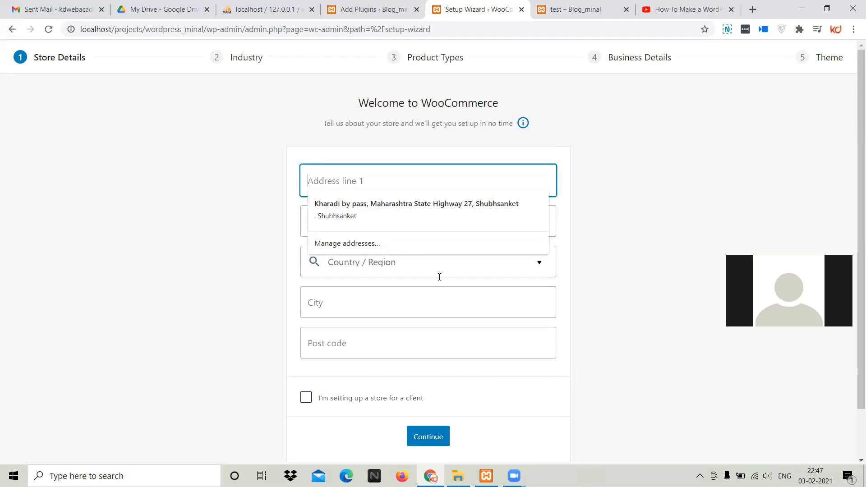
left_click(392, 304)
left_click(381, 228)
left_click(401, 185)
left_click(607, 159)
left_click(462, 307)
left_click(483, 276)
left_click(589, 261)
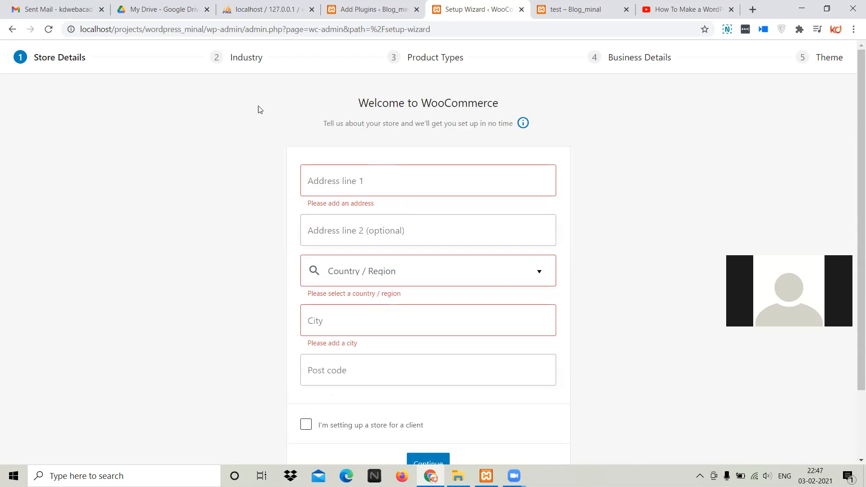
left_click(353, 184)
left_click(266, 143)
Try to go back from the WooCommerce setup wizard, and close its browser tab
left_click(12, 34)
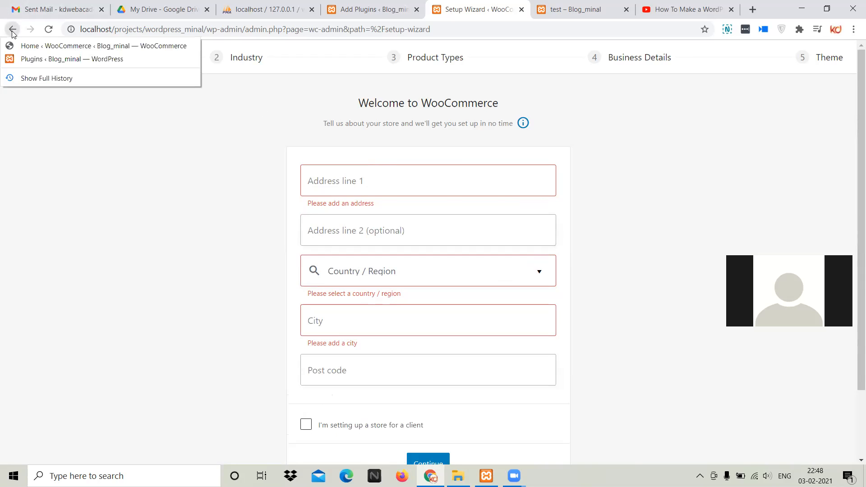
left_click(12, 34)
left_click(13, 33)
left_click(13, 35)
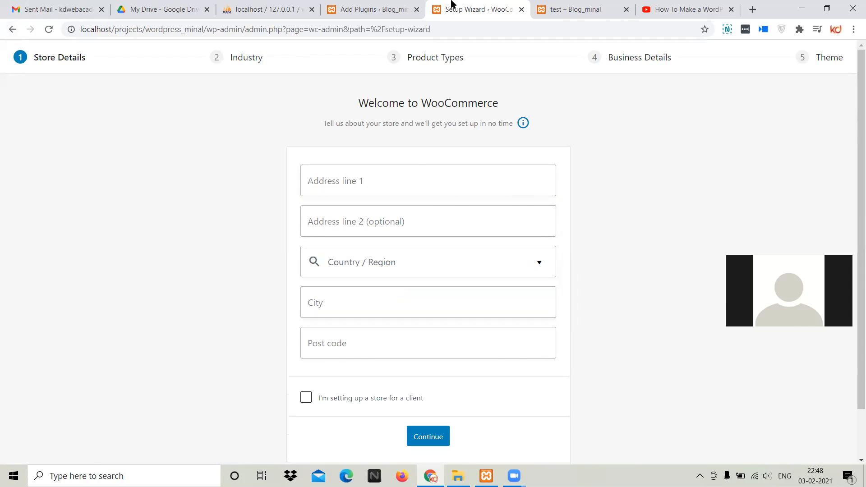
middle_click(451, 6)
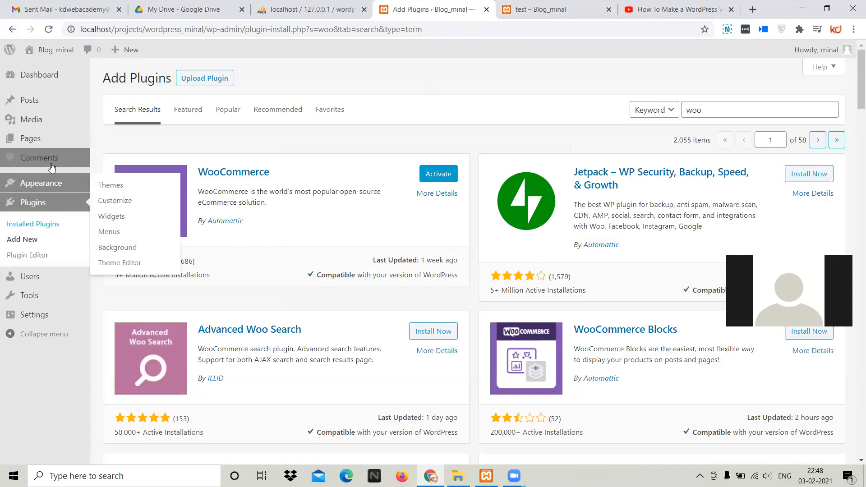
Reload the plugin search results and examine the WooCommerce, Products, Analytics and Marketing entries in the admin navigation
left_click(48, 29)
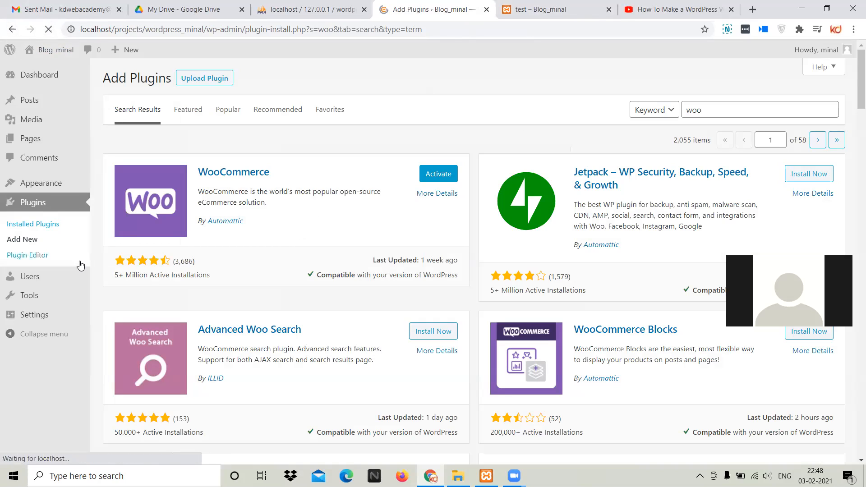
mouse_move(51, 189)
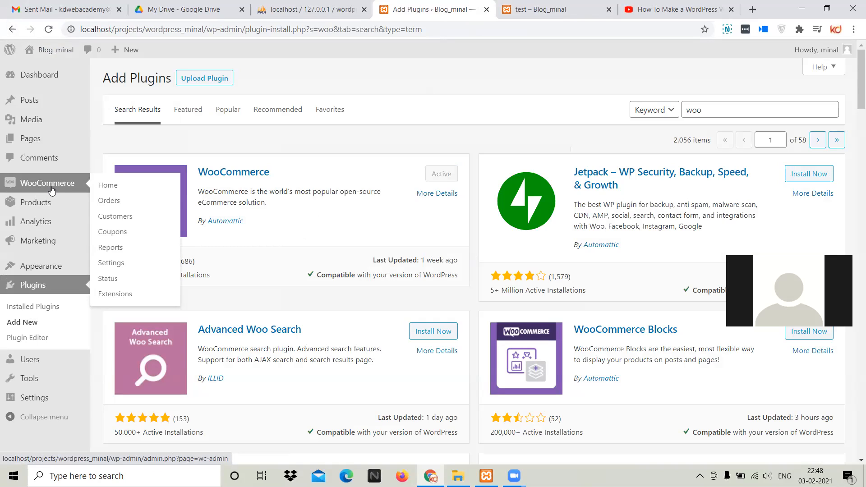
mouse_move(43, 207)
mouse_move(41, 224)
mouse_move(75, 266)
View WooCommerce's home page and return to the plugin search results
left_click(104, 188)
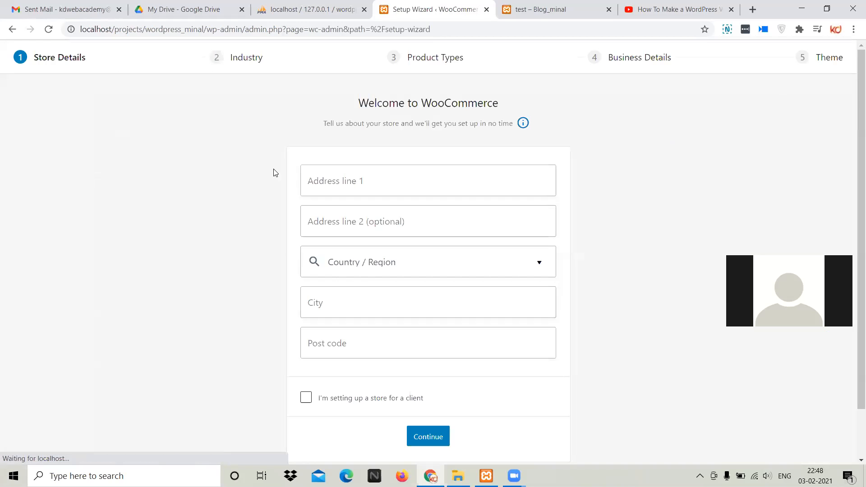
left_click(12, 30)
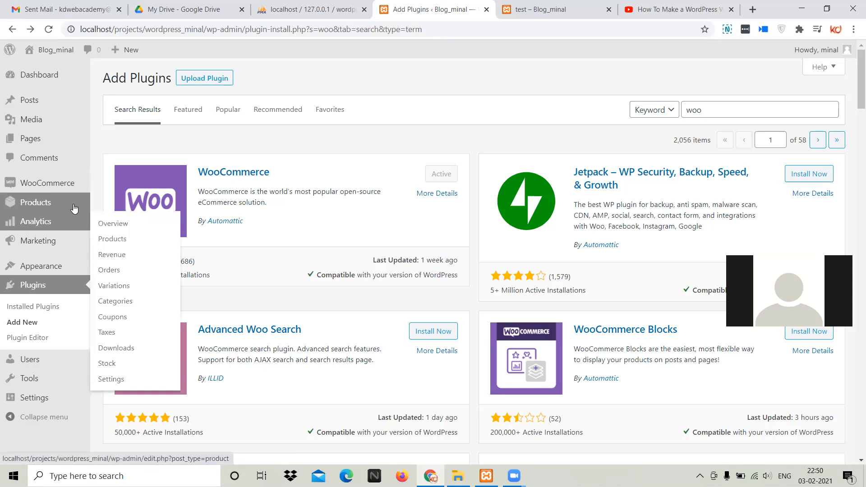
mouse_move(77, 206)
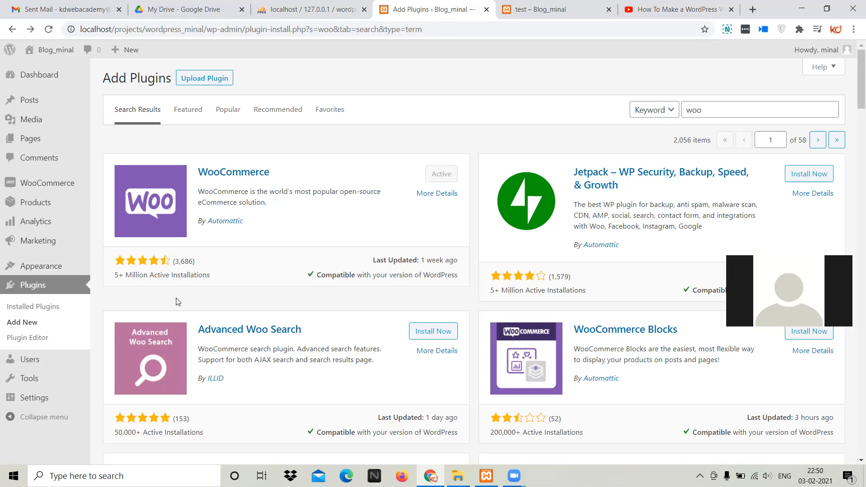
Point out the authors of WooCommerce and Advanced Woo Search in the plugin search results
left_click_drag(203, 220, 256, 224)
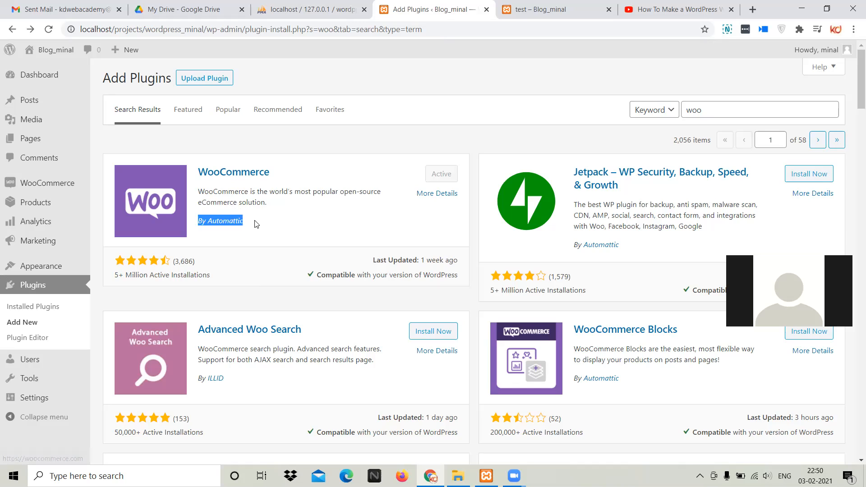
scroll(582, 246, "down", 2)
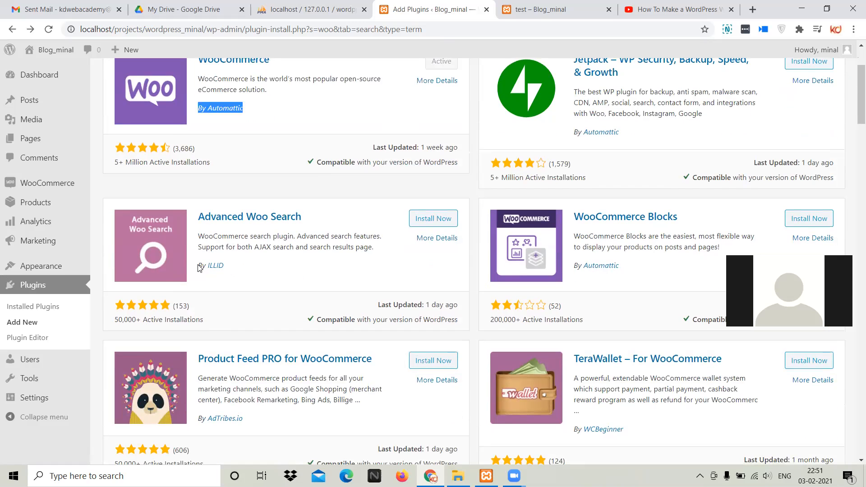
left_click_drag(199, 266, 233, 267)
left_click(245, 267)
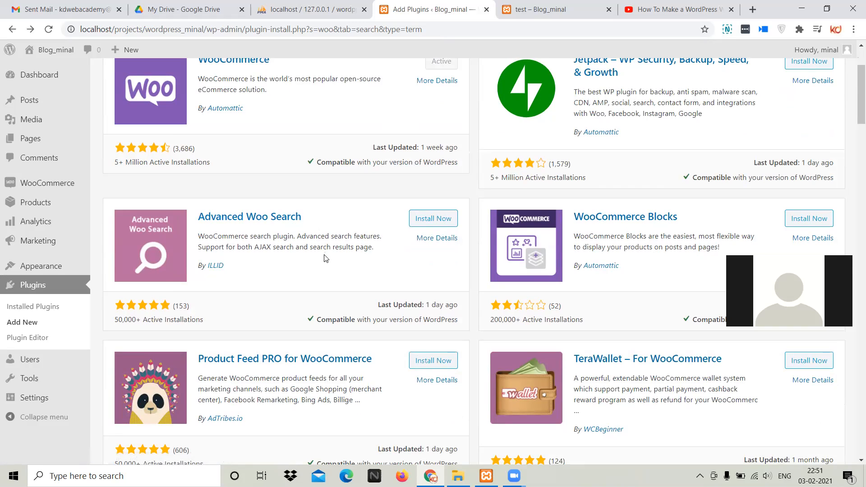
scroll(326, 258, "up", 2)
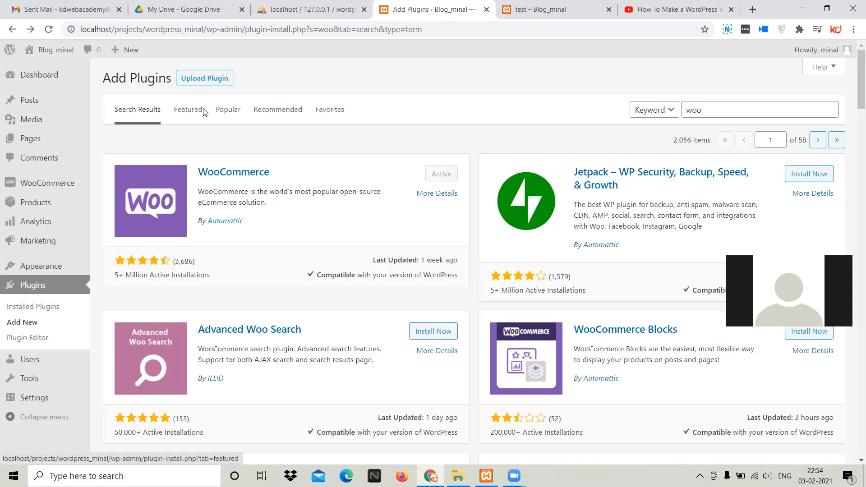
Browse the featured plugins and look at the search field and its keyword filter
left_click(182, 113)
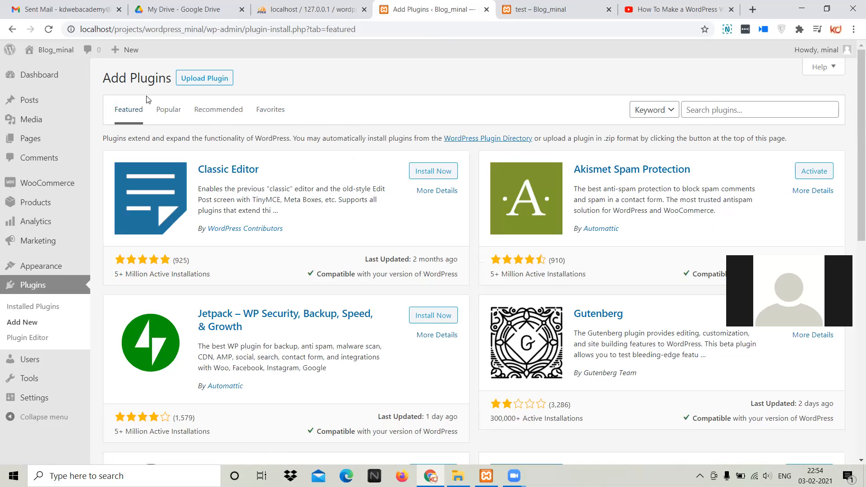
left_click(753, 112)
left_click(650, 112)
left_click(645, 113)
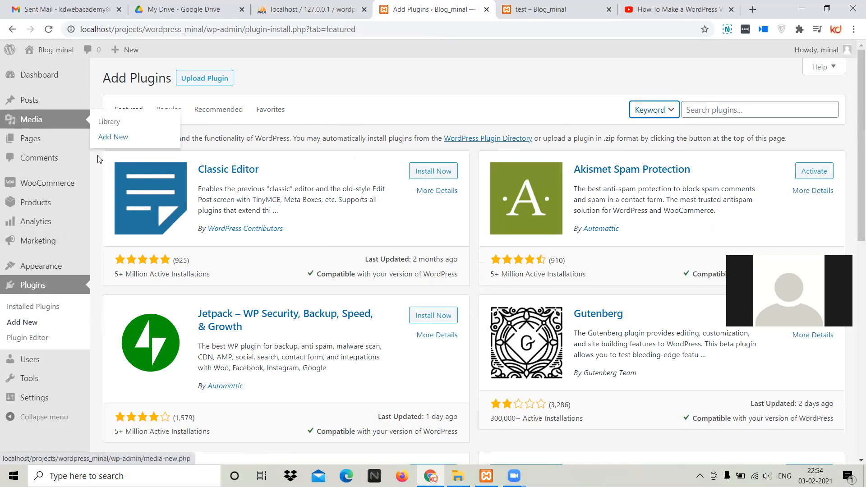
scroll(437, 399, "down", 12)
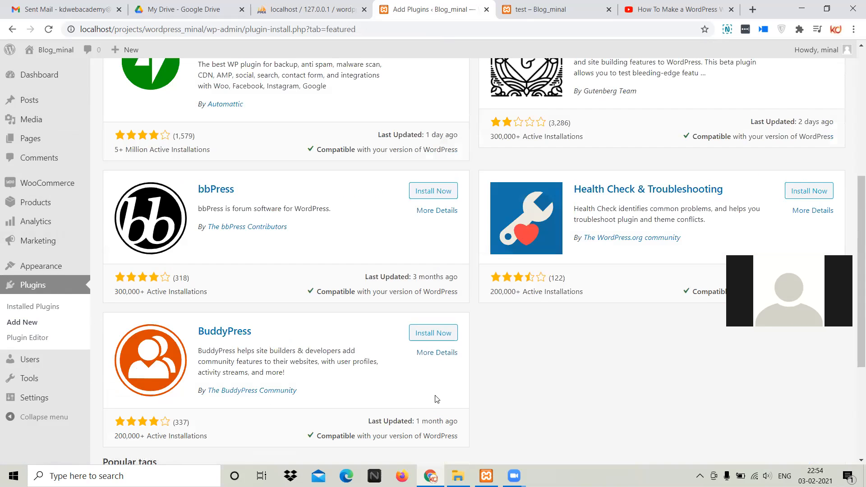
scroll(454, 395, "up", 12)
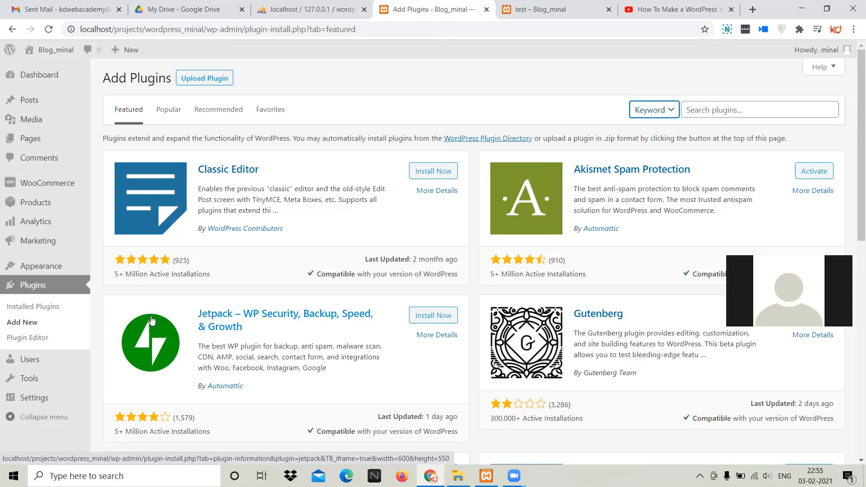
Open the post categories page and enter test1_category as the new category's name
mouse_move(58, 242)
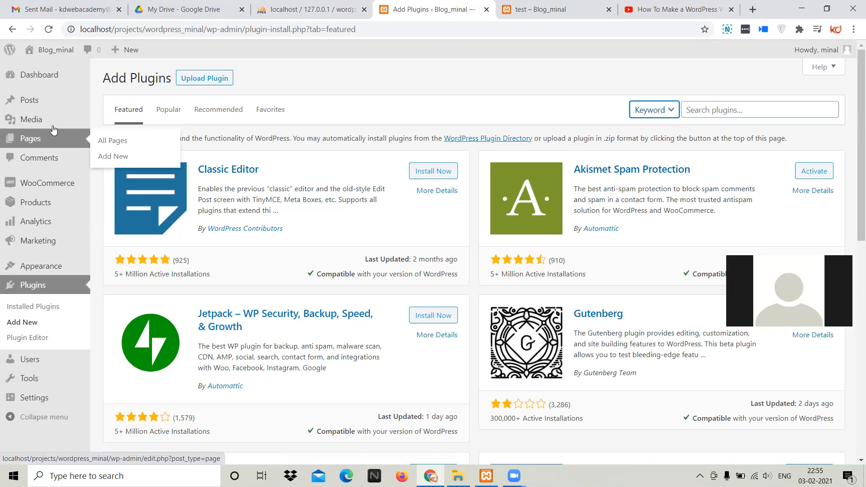
mouse_move(53, 124)
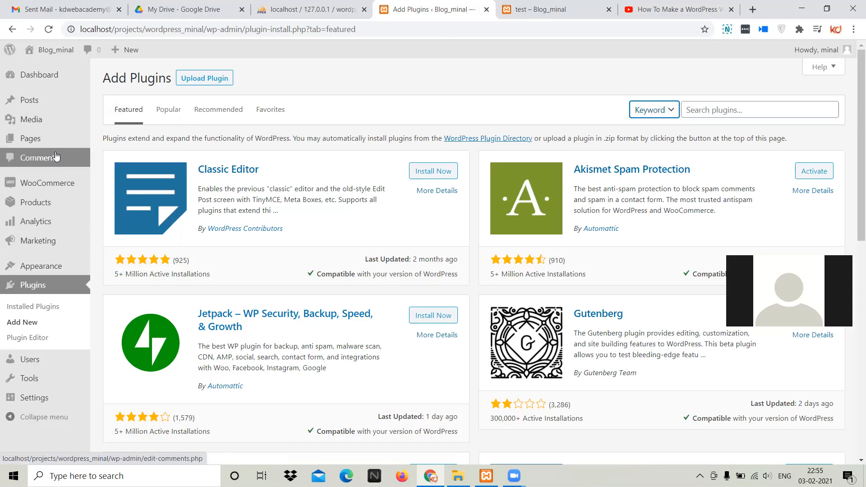
mouse_move(60, 105)
mouse_move(61, 86)
mouse_move(62, 148)
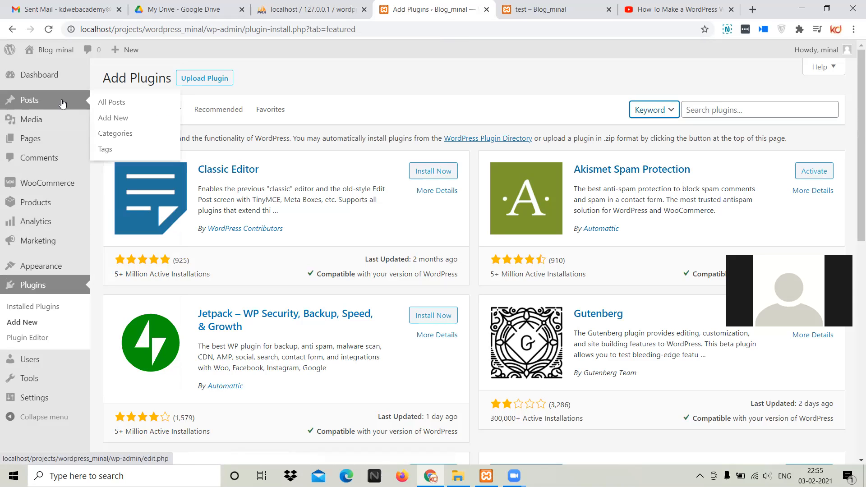
left_click(122, 134)
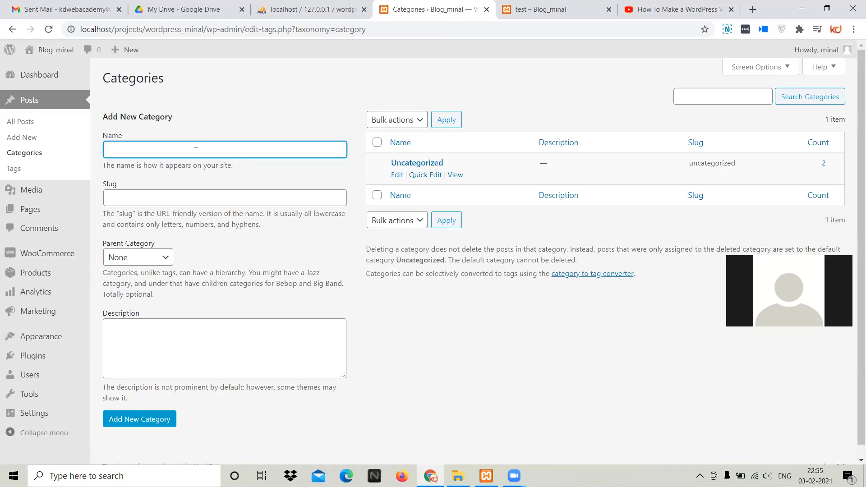
type("test1_category")
key("Tab")
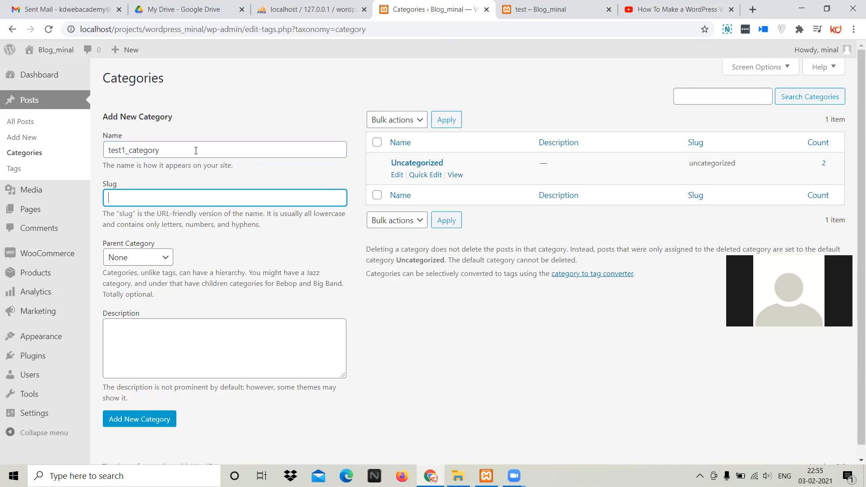
Set the new category's slug to test1-category, following the naming hint below the field
type("test")
left_click_drag(212, 28, 258, 29)
left_click(259, 29)
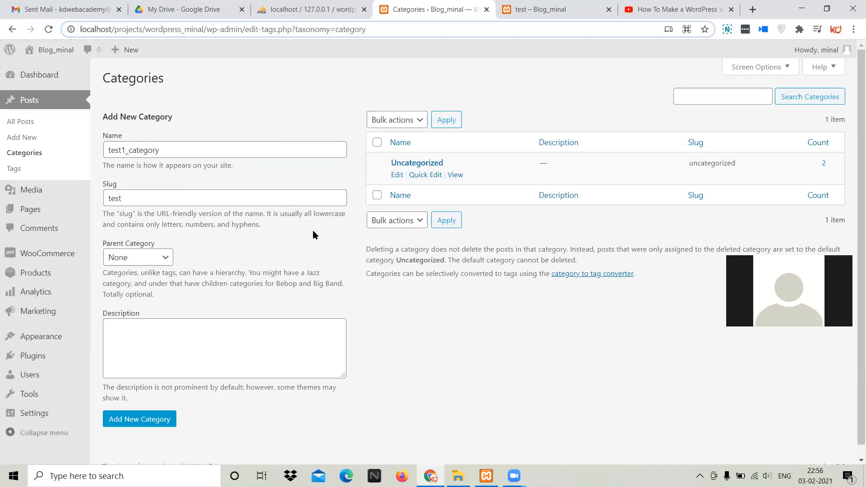
left_click_drag(269, 213, 318, 208)
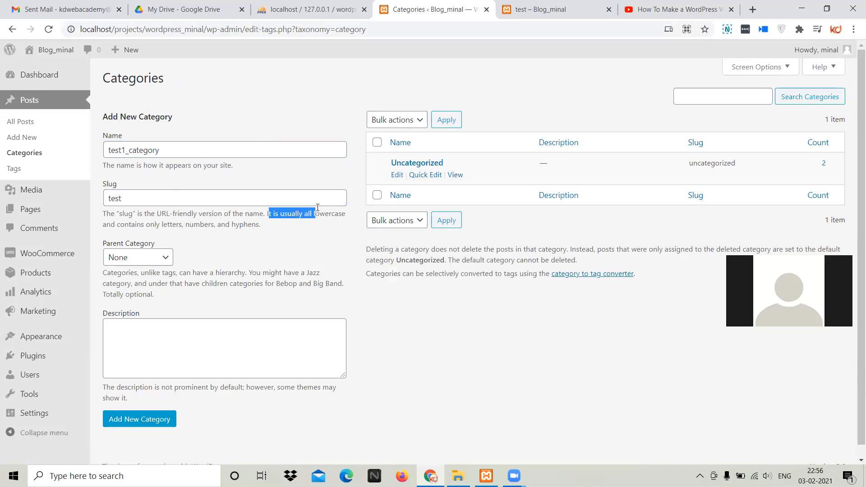
left_click(300, 221)
left_click_drag(116, 225, 235, 225)
left_click(166, 196)
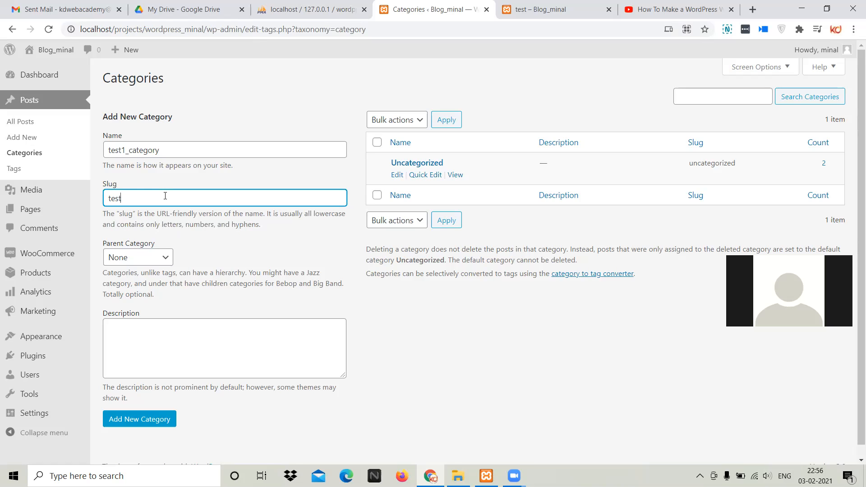
type("1-category")
right_click(133, 199)
left_click(132, 201)
double_click(131, 199)
key("BackSpace")
key("ctrl+z")
key("ctrl+z")
Point out the hint's rule on lowercase letters, numbers and hyphens, and compare it with the entered slug
left_click_drag(348, 215, 310, 213)
left_click_drag(169, 225, 273, 222)
left_click(273, 222)
mouse_move(140, 198)
left_mouse_down()
mouse_move(179, 199)
mouse_move(134, 200)
left_mouse_up()
left_click(180, 198)
left_click(228, 211)
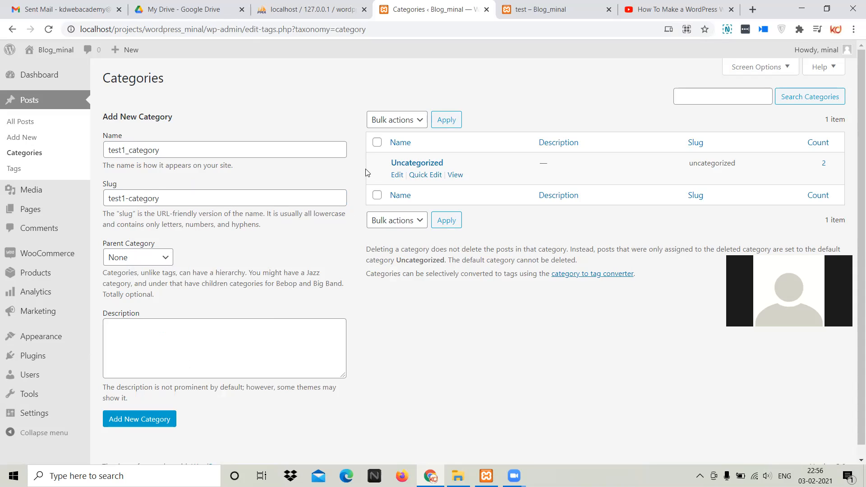
Keep the parent category as None, leave the description empty and add the test1_category category
left_click(145, 257)
left_click(247, 275)
left_click(163, 337)
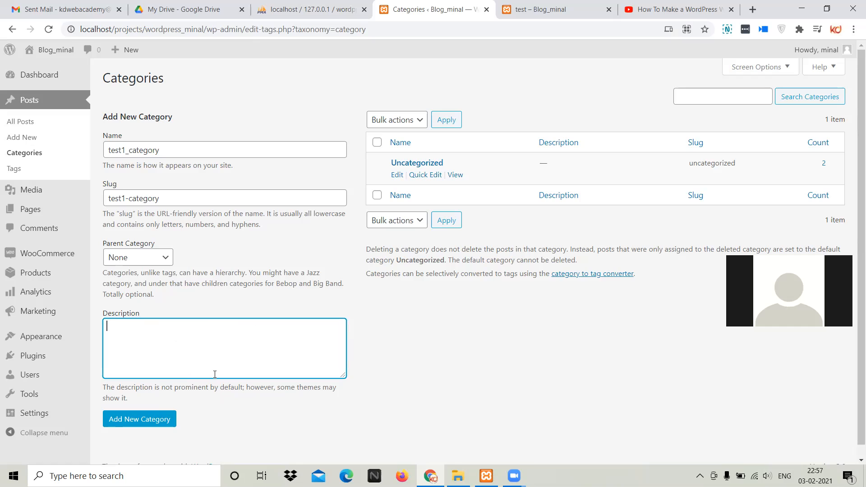
left_click(140, 420)
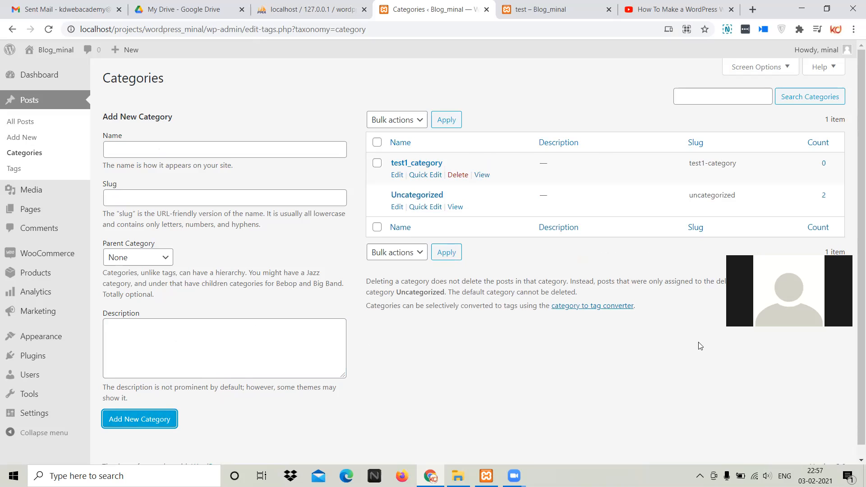
Inspect the category search field, view the site's test page and return to the categories page
left_click(716, 91)
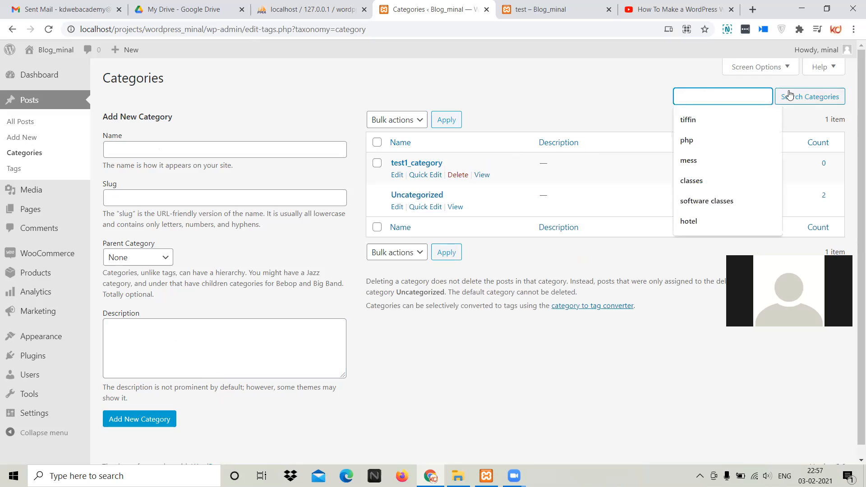
left_click(730, 99)
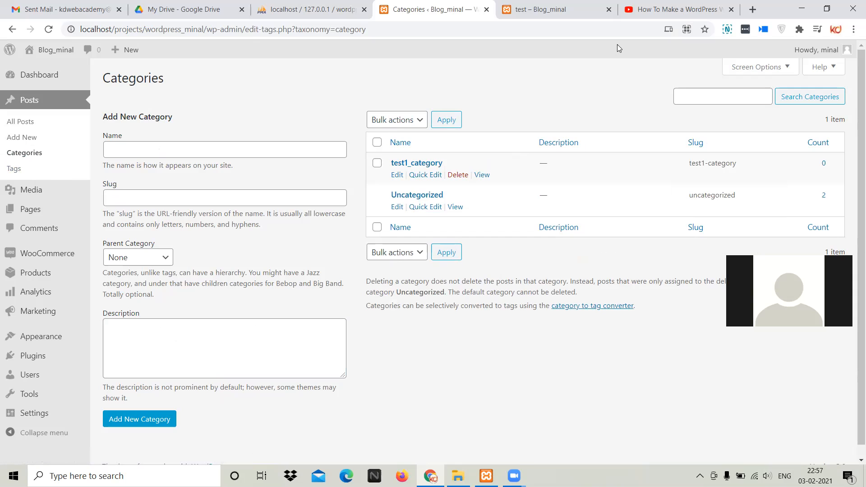
left_click(537, 11)
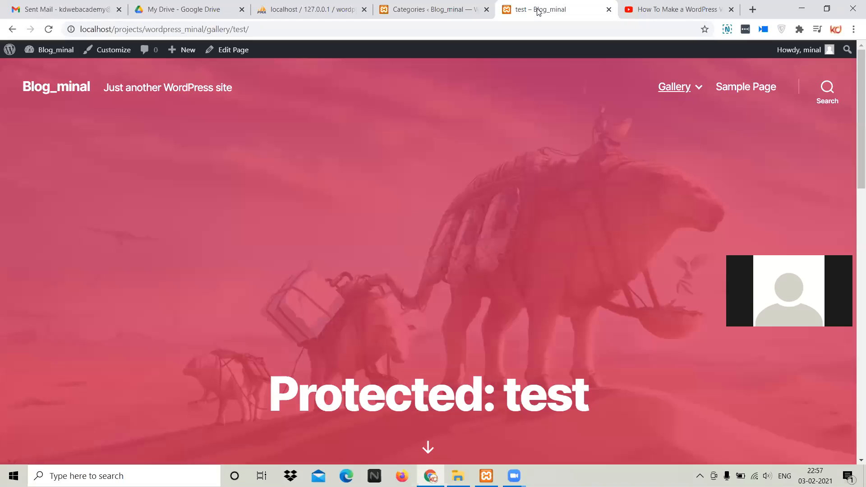
left_click(471, 10)
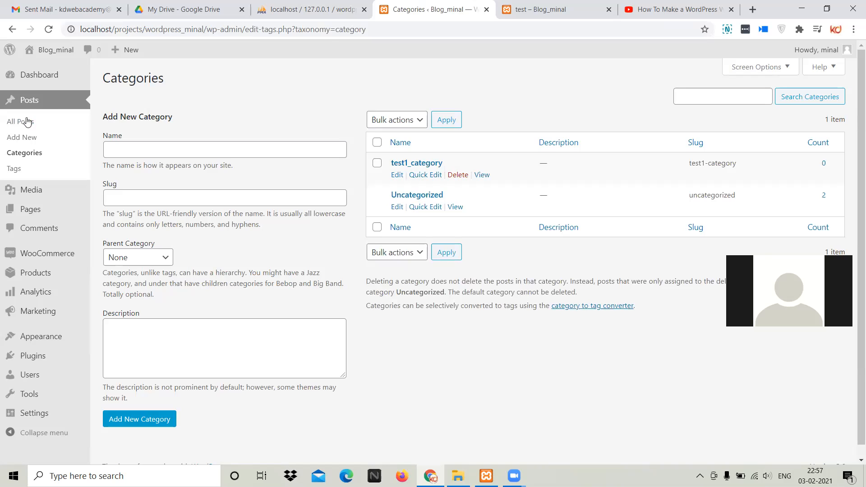
Start a new post, try the test1_category checkbox on and off, and title the post demo data
left_click(30, 137)
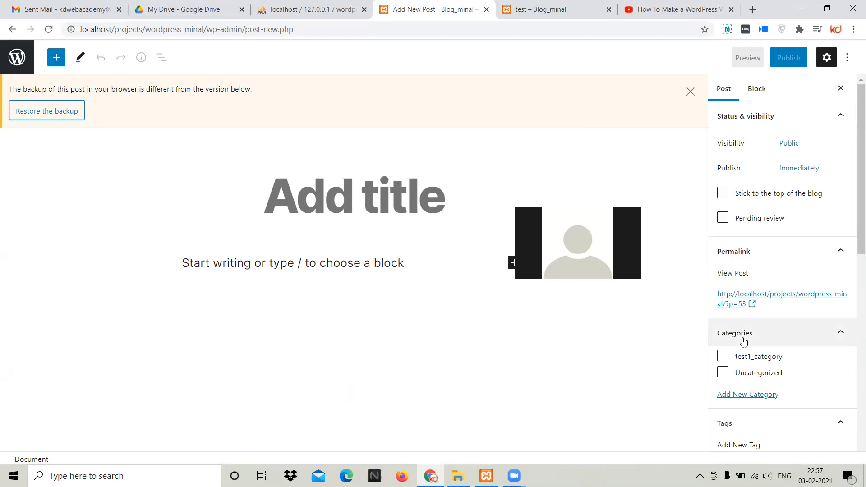
left_click(723, 356)
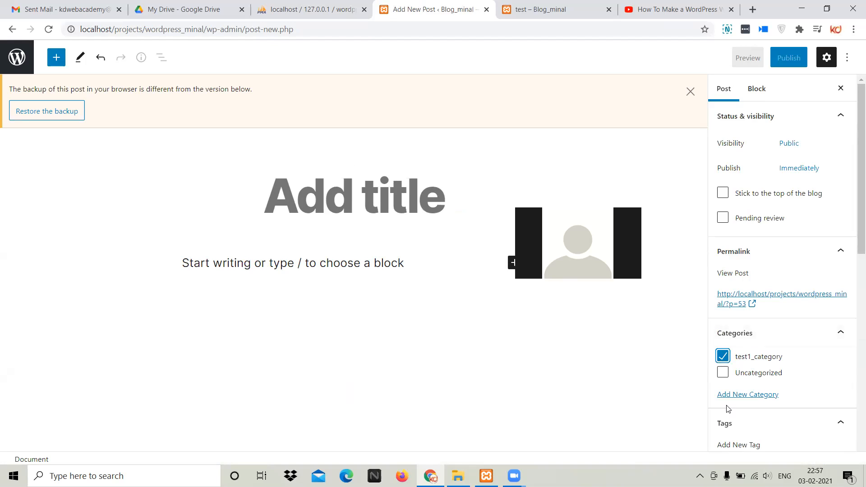
left_click(723, 357)
left_click(379, 226)
type("tes")
key("BackSpace")
key("BackSpace")
key("BackSpace")
type("demo data")
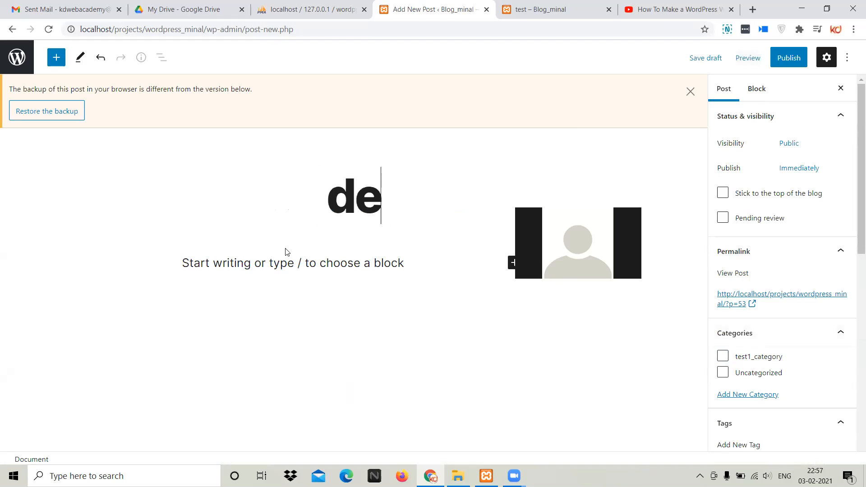
Try to generate placeholder text in the post body from the shorthand lorem300 and from lorem alone
left_click(215, 283)
type("lore")
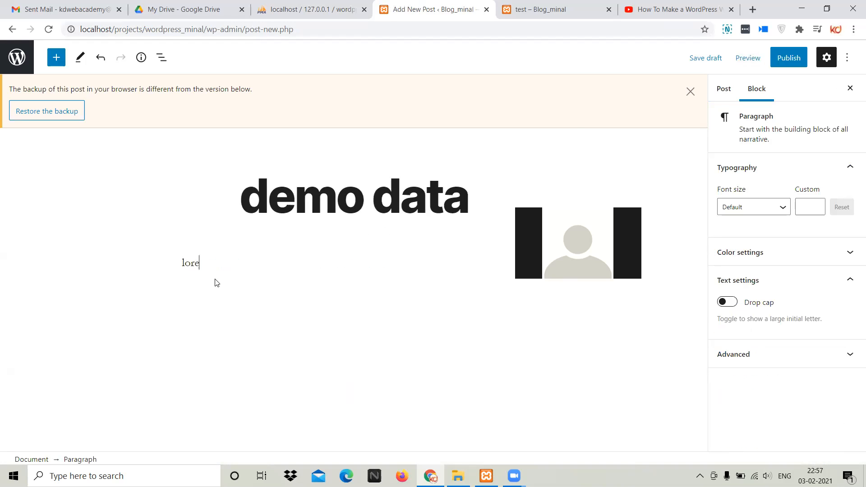
type("m500")
key("Tab")
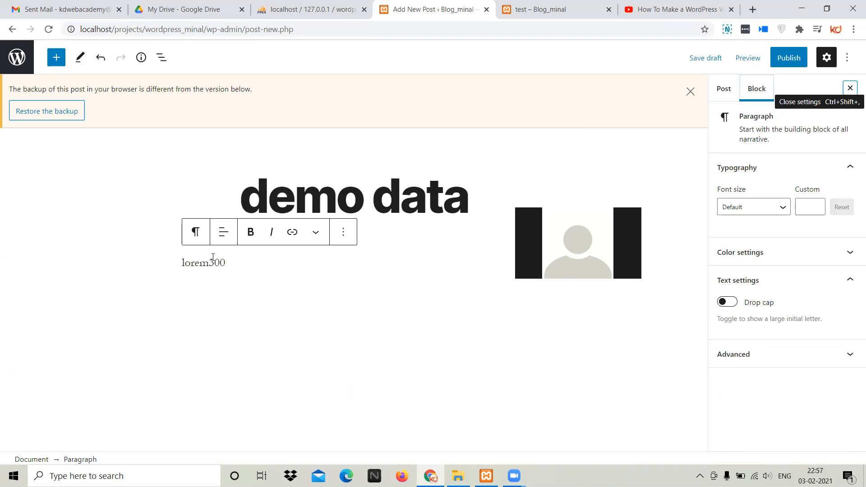
left_click(228, 258)
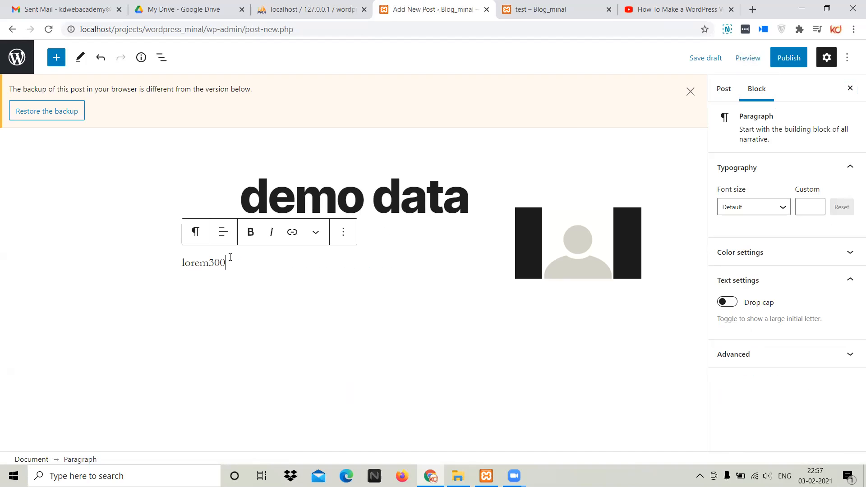
key("ctrl+x")
type("m")
key("BackSpace")
type("lorem")
key("Tab")
key("Tab")
key("Tab")
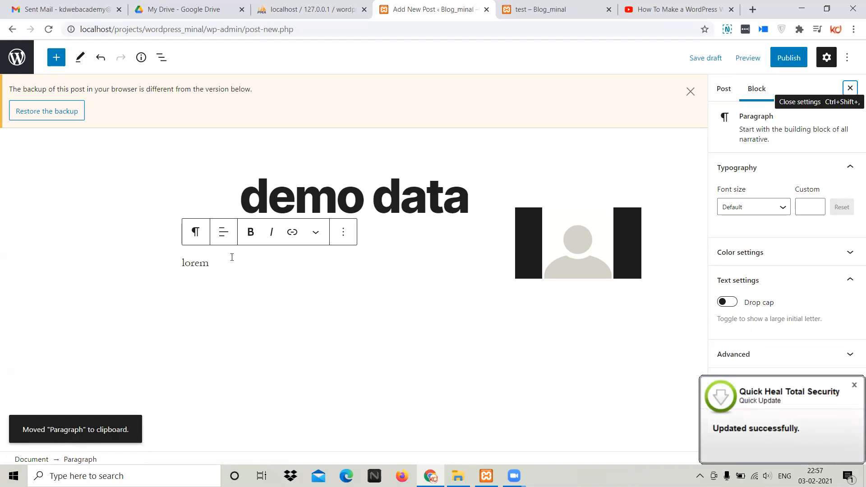
Try the Preformatted block type on the lorem paragraph, look at its extra formatting options and clear the word
left_click(196, 234)
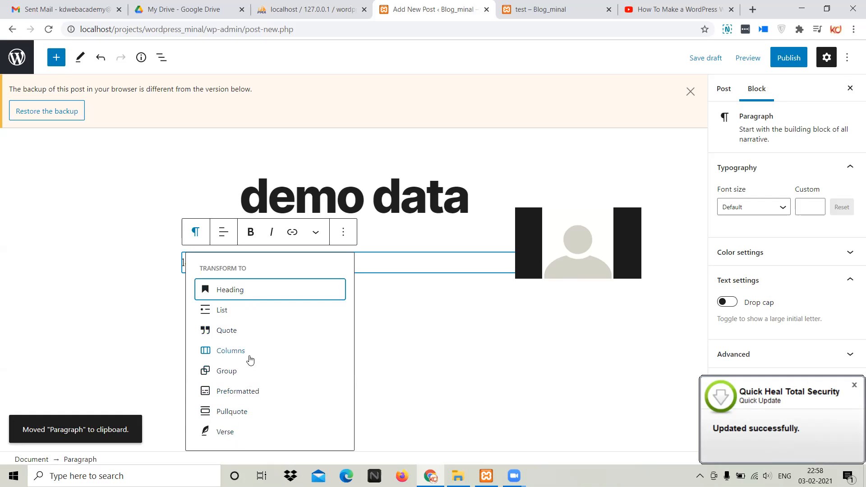
left_click(247, 392)
key("ctrl+z")
left_click(316, 233)
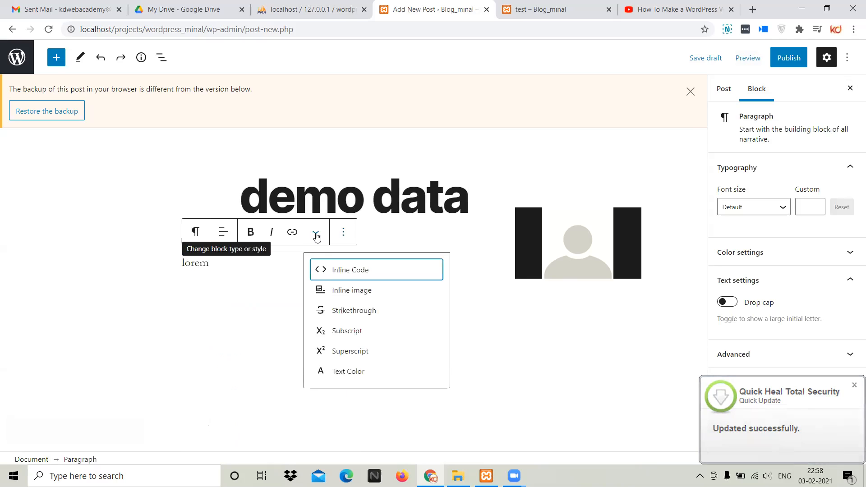
left_click(298, 298)
double_click(202, 263)
key("BackSpace")
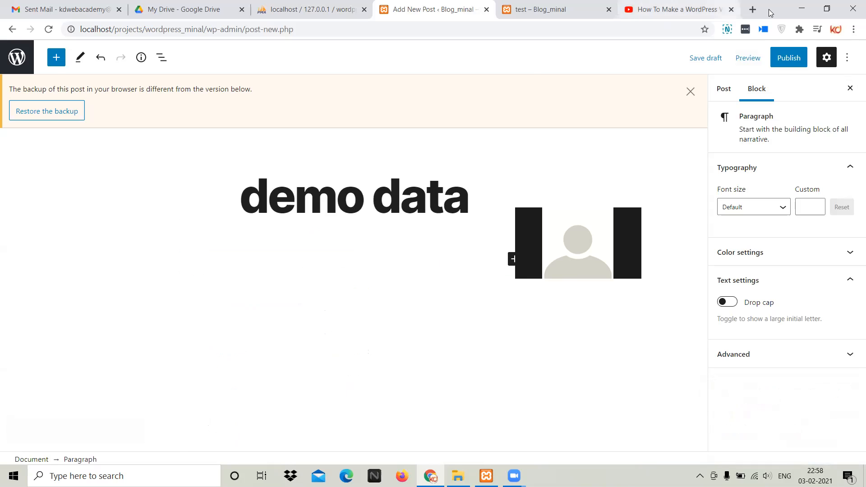
Search Google for lorem in a new browser tab and copy the opening of the Lorem ipsum description into the post body
left_click(752, 9)
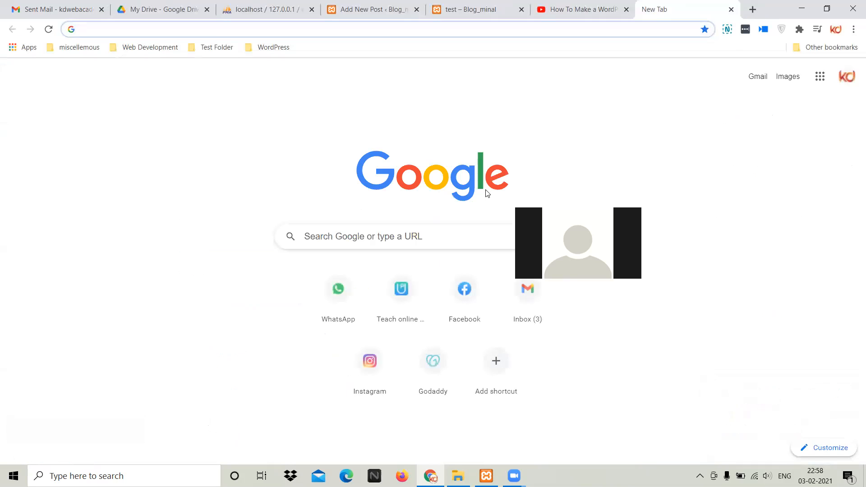
type("g")
key("Return")
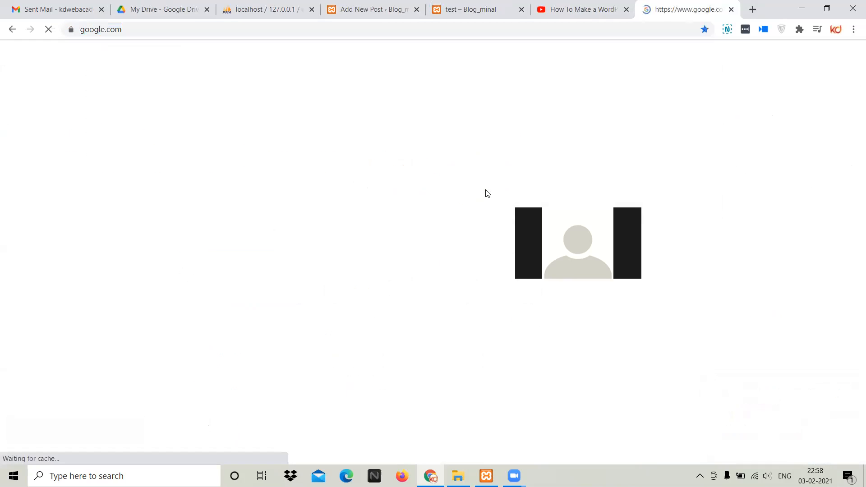
left_click(371, 212)
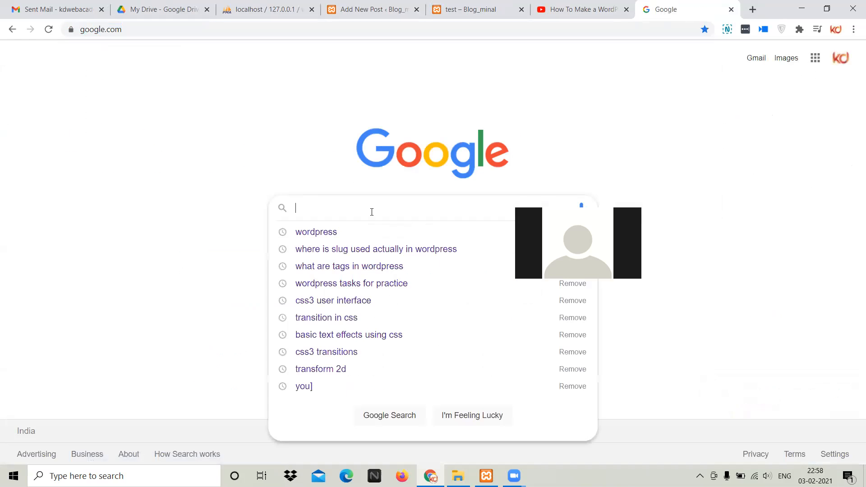
type("lore")
key("Return")
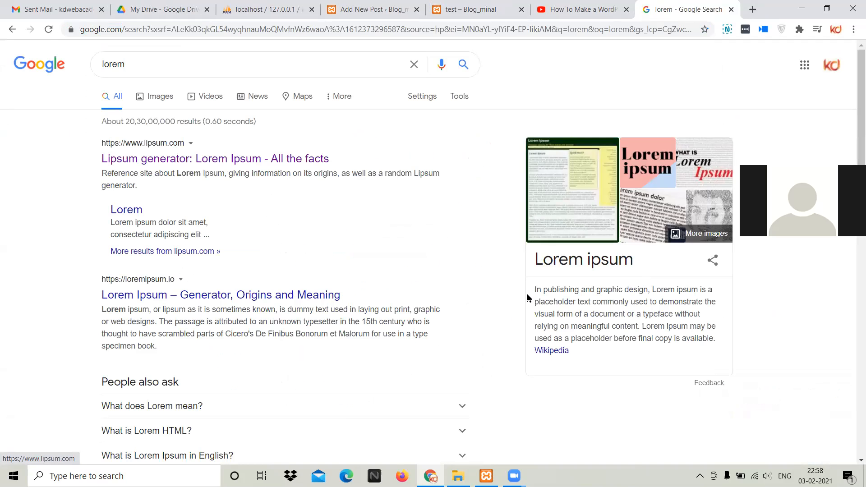
left_click_drag(529, 293, 717, 328)
key("ctrl+c")
left_click(264, 9)
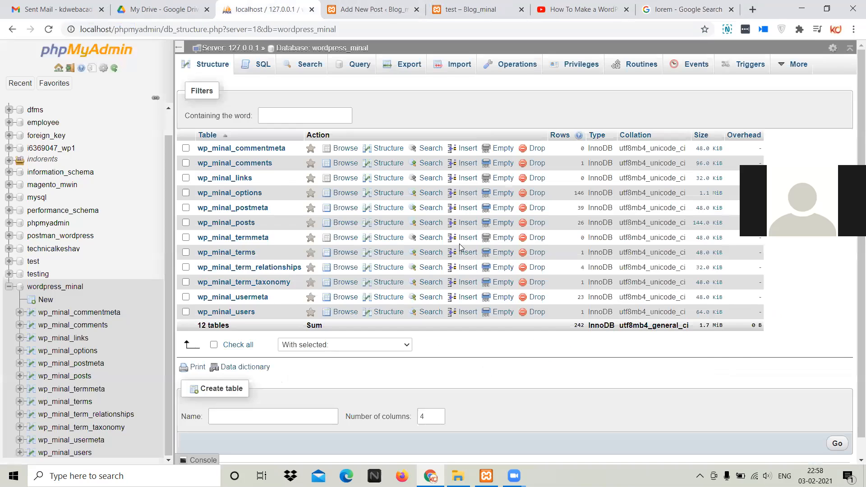
left_click(370, 9)
key("ctrl+v")
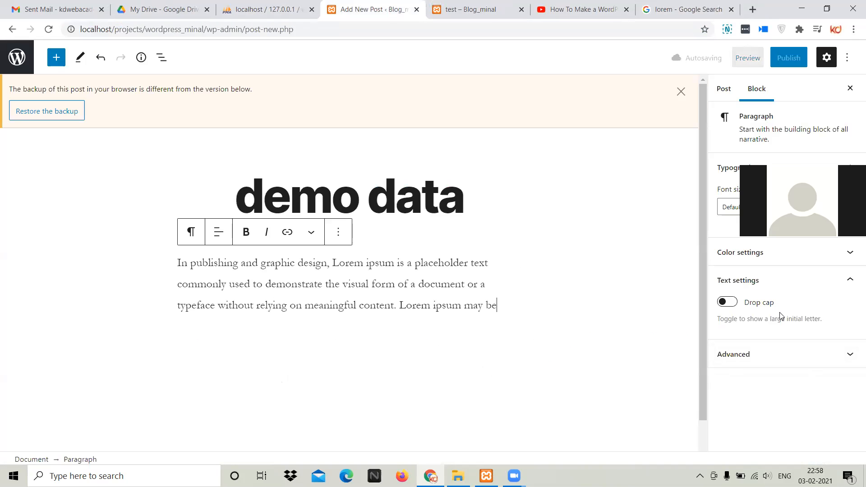
Assign the demo data post to the test1_category category in the post settings
left_click(729, 91)
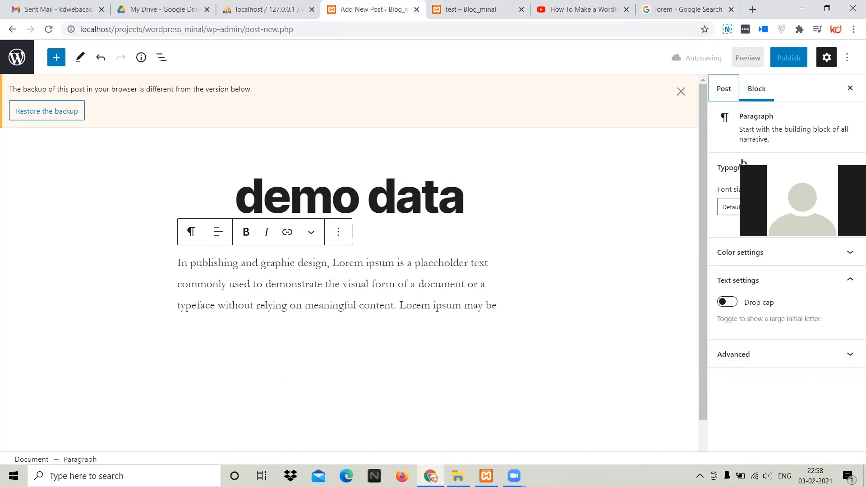
left_click(762, 341)
scroll(765, 370, "down", 1)
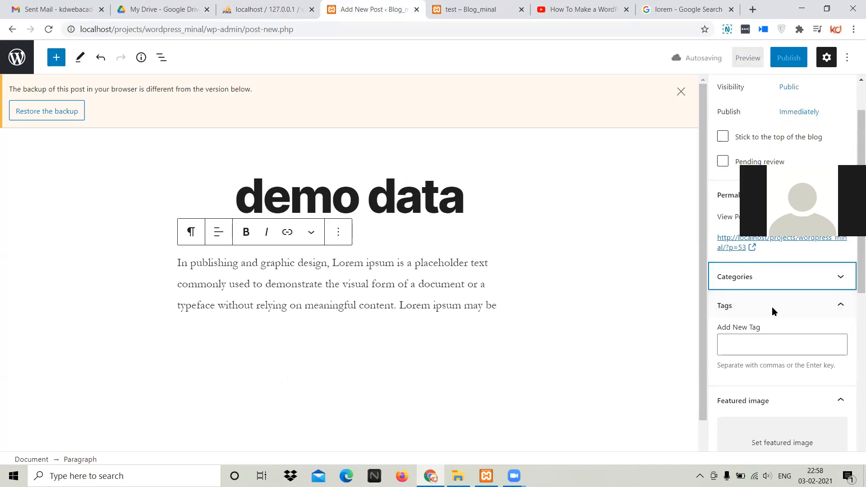
left_click(762, 283)
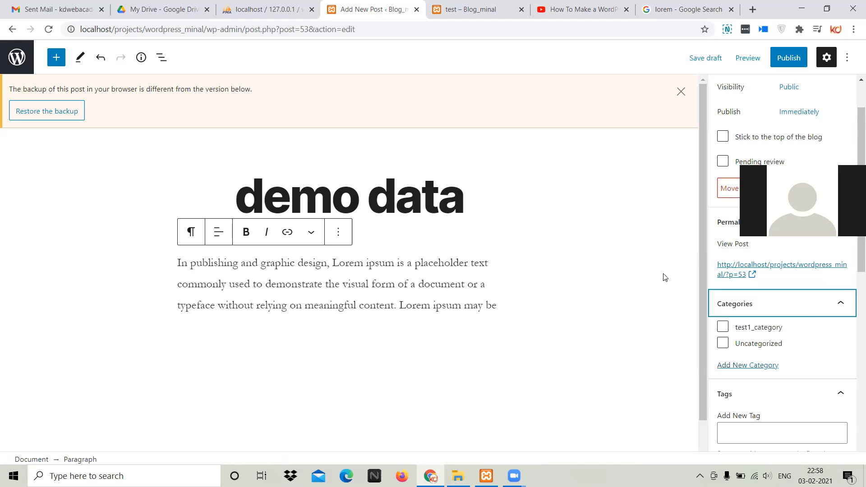
left_click(723, 328)
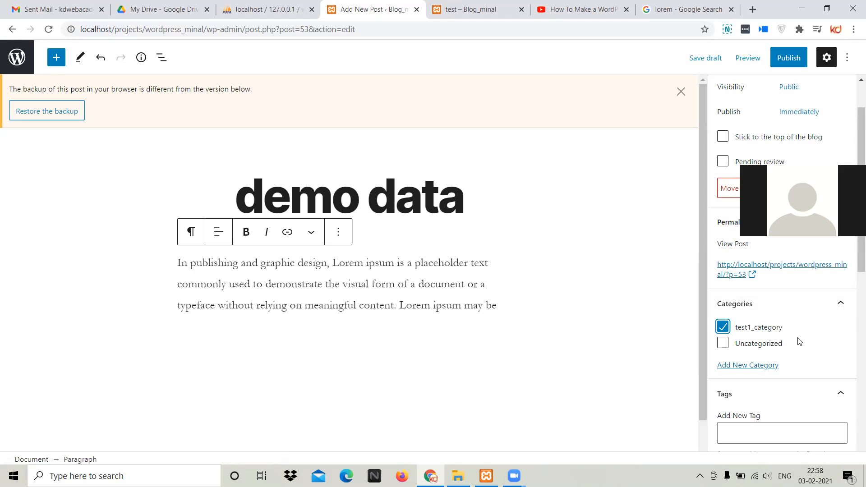
Add the tags demo_data and demo to the post
scroll(800, 341, "down", 3)
left_click(765, 322)
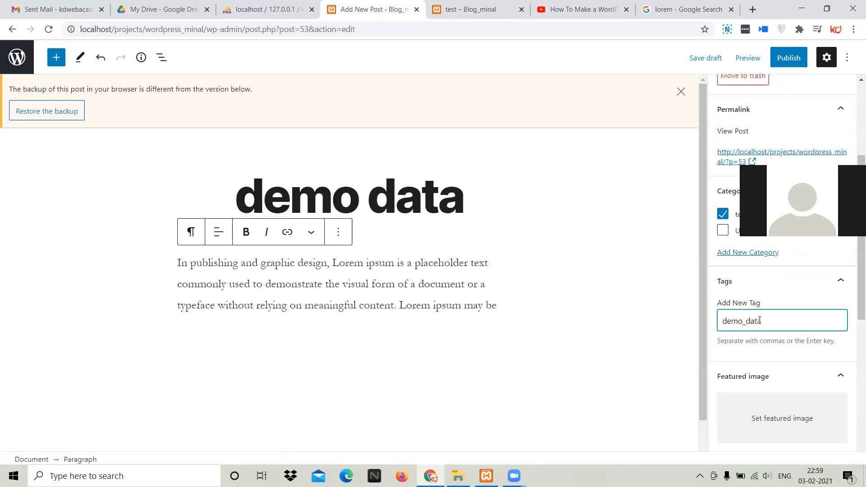
key("Return")
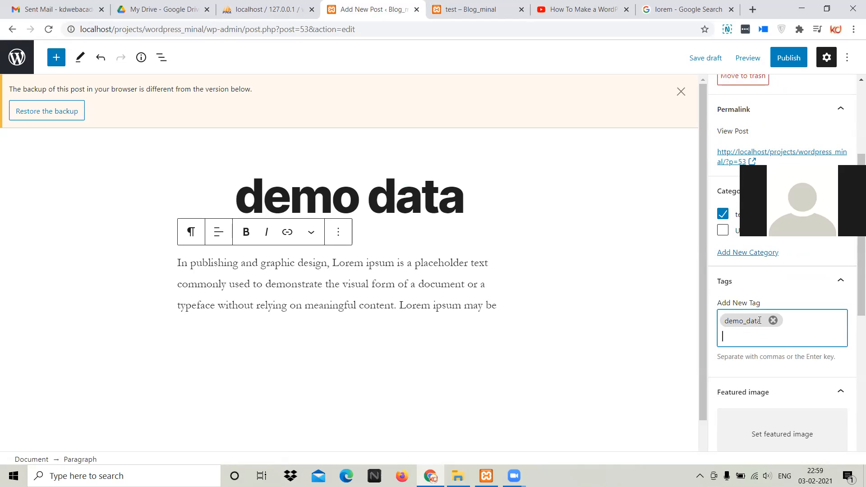
type("des")
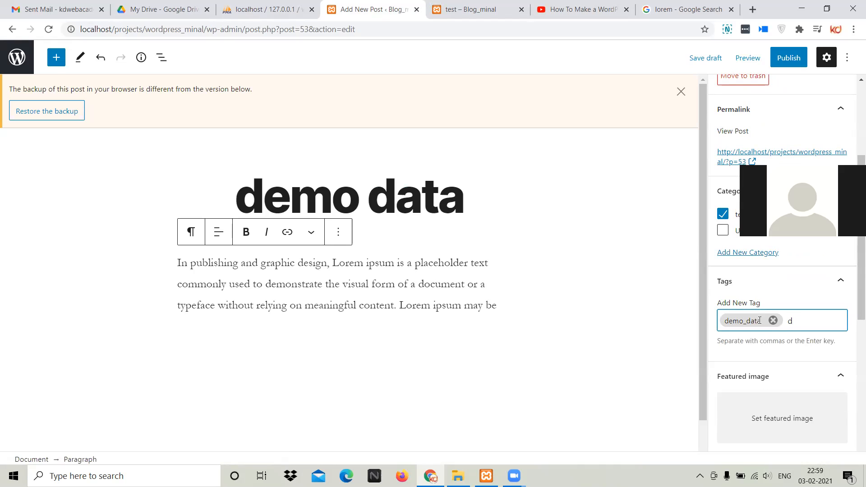
key("Tab")
left_click(814, 312)
key("Return")
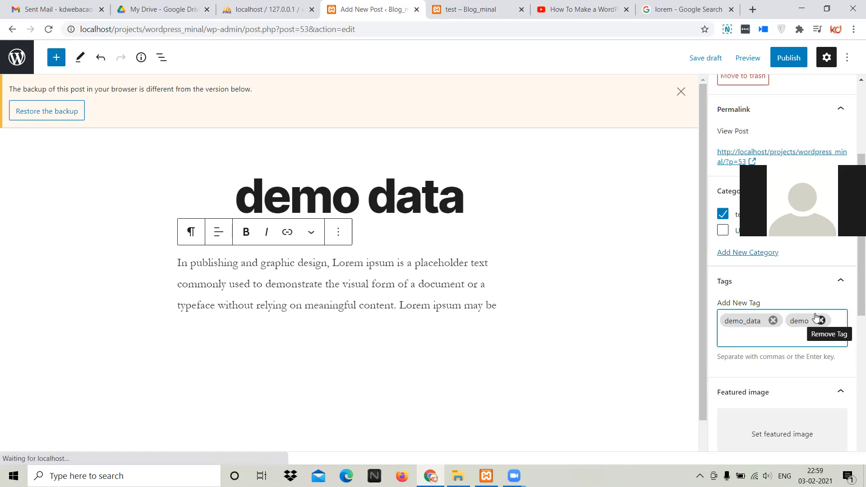
left_click(790, 281)
left_click(790, 281)
left_click(762, 326)
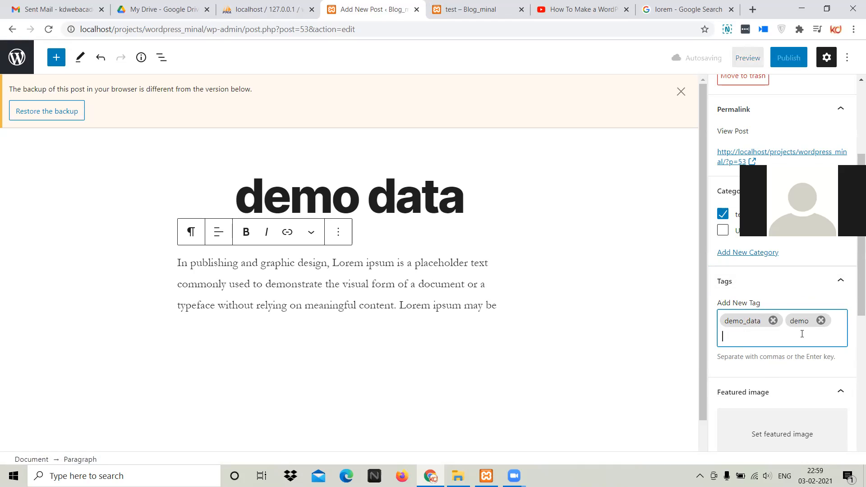
Set the purple fantasy picture with the glowing turquoise cloud from the Media Library as the post's featured image
scroll(801, 345, "down", 3)
left_click(782, 283)
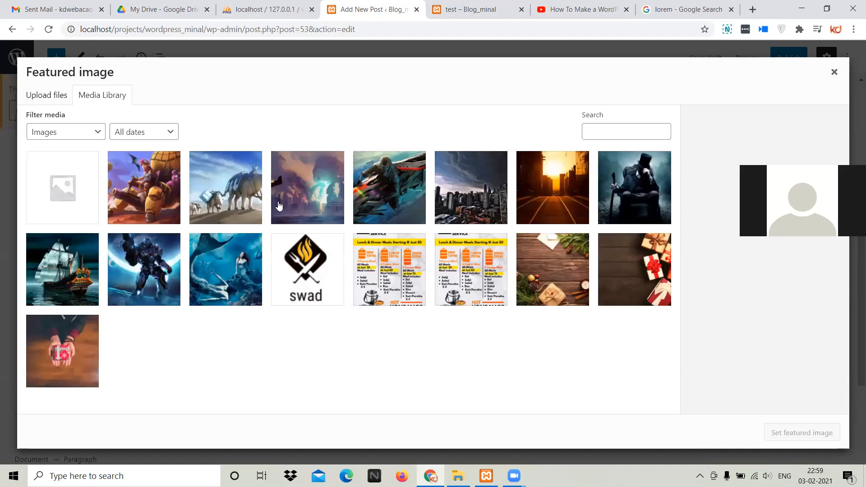
left_click(321, 192)
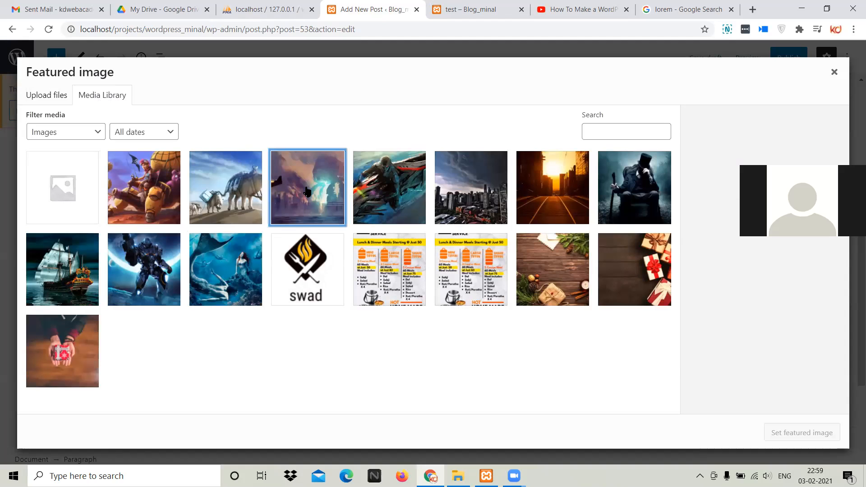
left_click(804, 432)
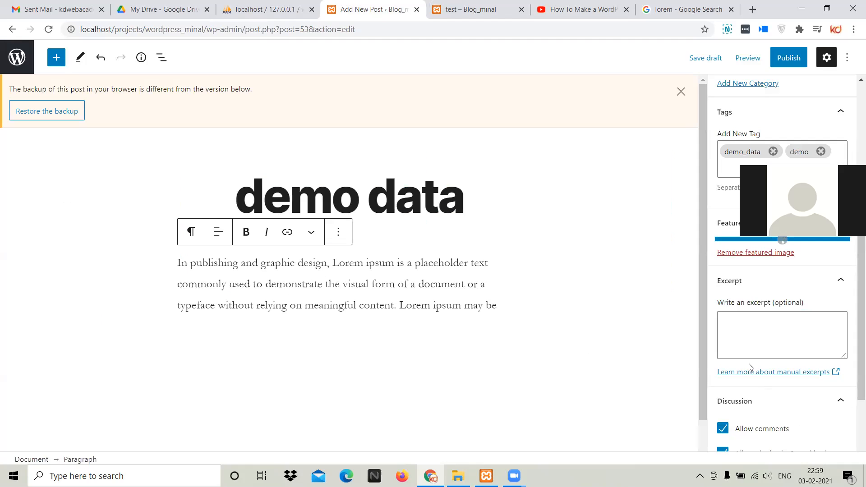
Collapse the Excerpt settings and disallow comments on the post
scroll(780, 365, "down", 2)
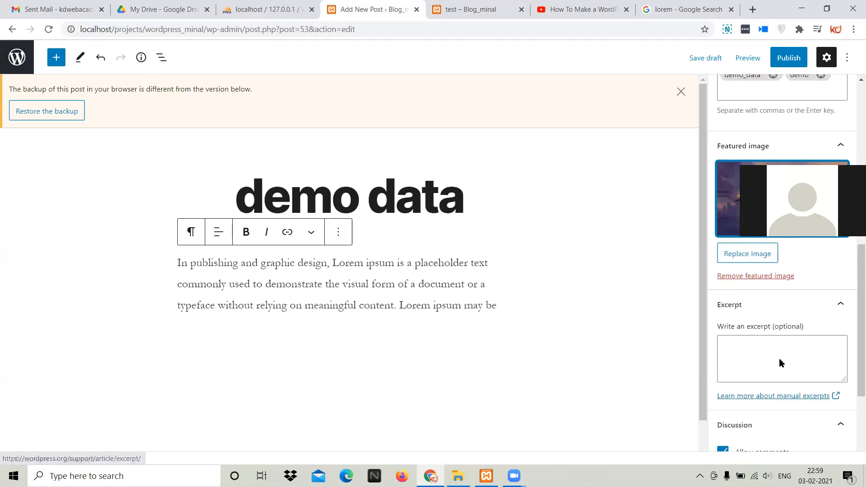
left_click(774, 267)
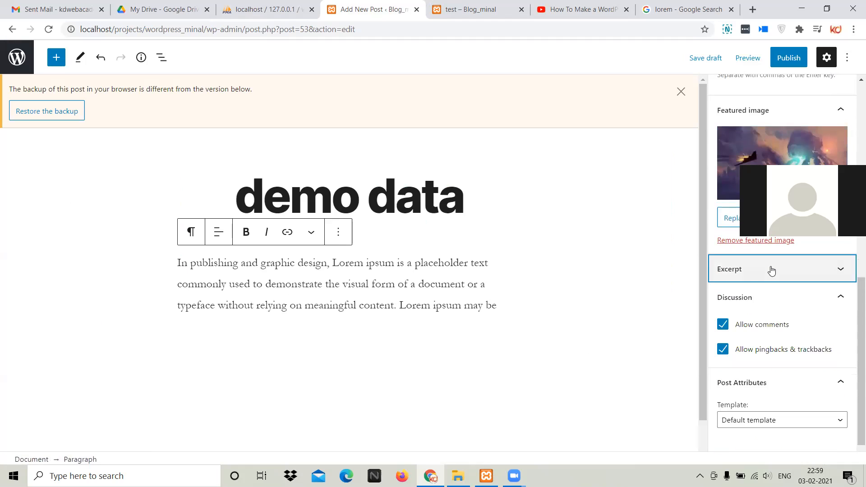
left_click(762, 326)
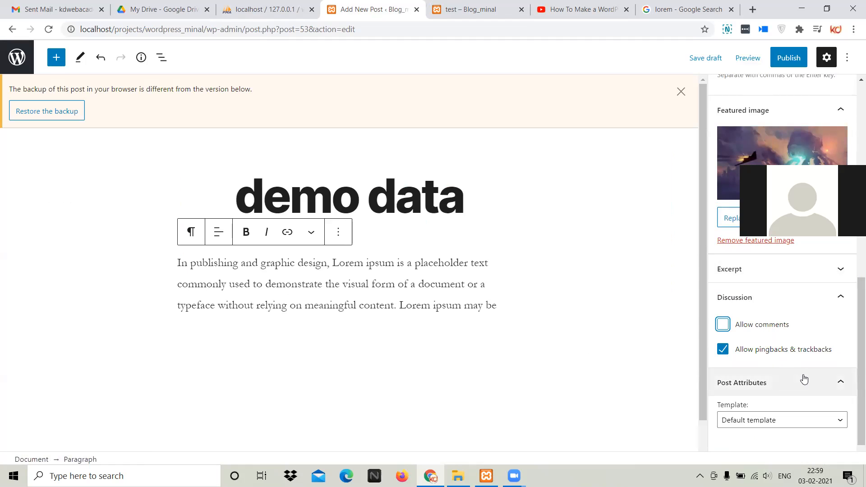
Review the post's template choices and select Cover Template
scroll(805, 378, "down", 1)
left_click(789, 396)
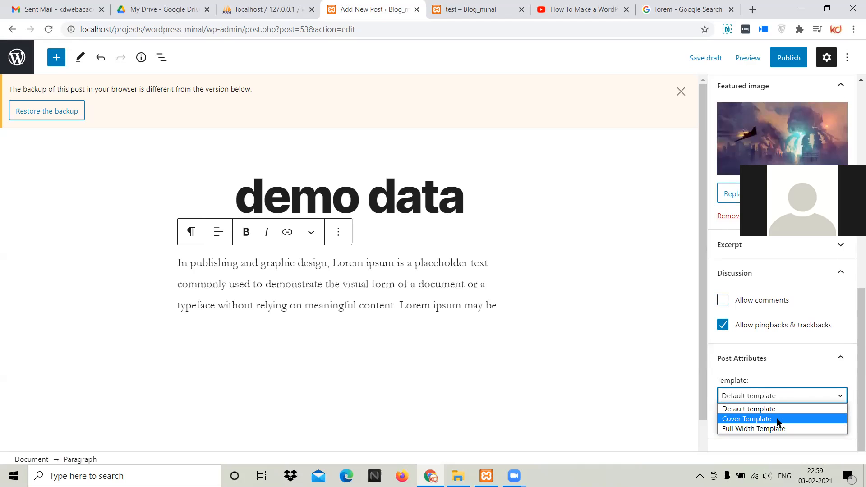
left_click(777, 420)
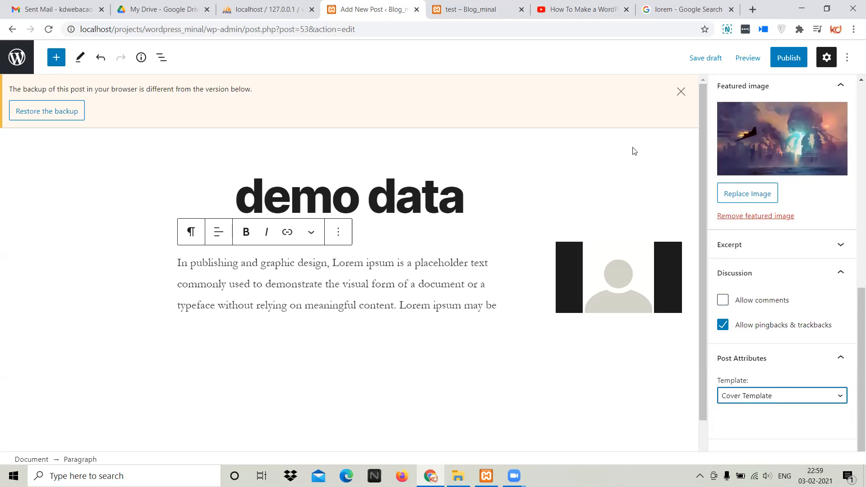
left_click(752, 397)
left_click(758, 414)
Publish the demo data post, confirming the pre-publish check, and open it for viewing
left_click(789, 58)
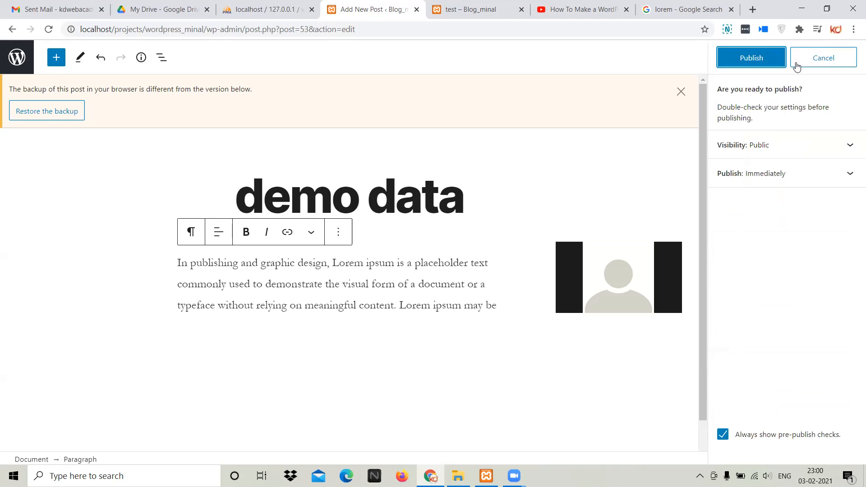
left_click(752, 58)
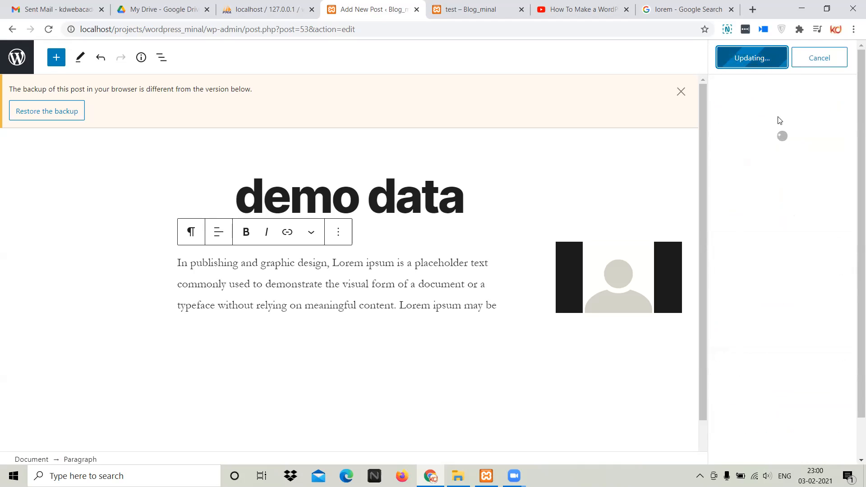
left_click(794, 181, "ctrl")
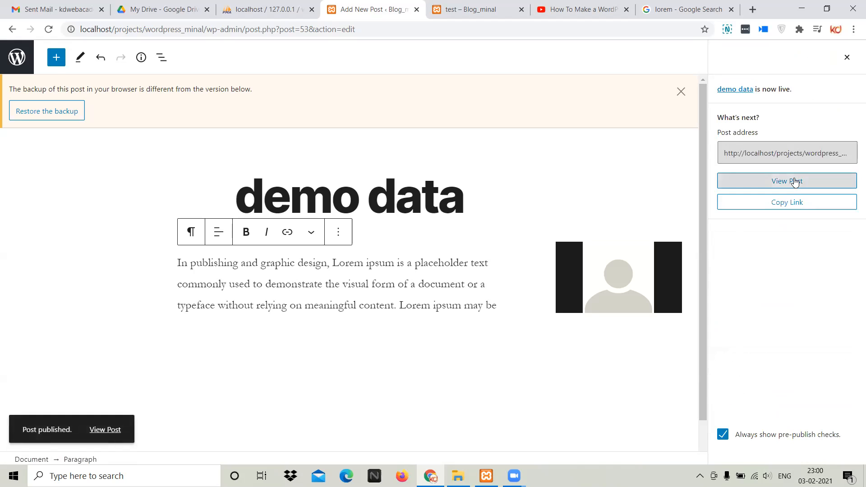
View the published demo data post and examine its category, title, author line, and content
left_click(442, 8)
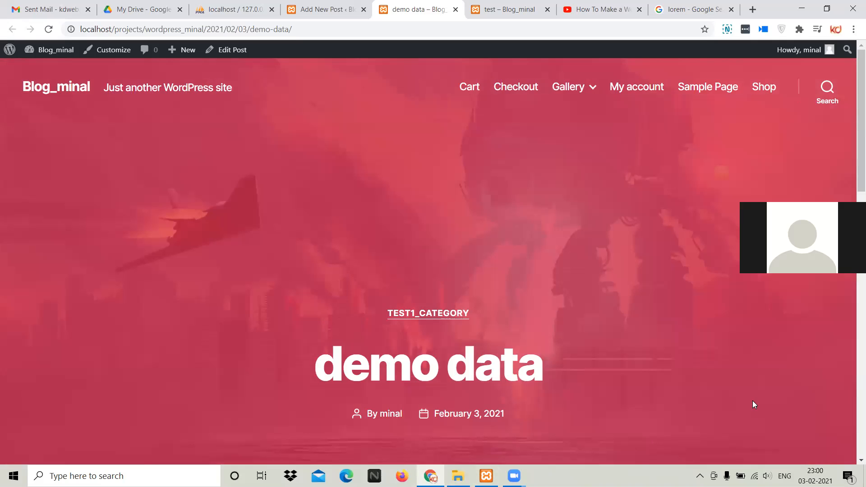
scroll(753, 405, "down", 3)
left_click_drag(375, 201, 485, 196)
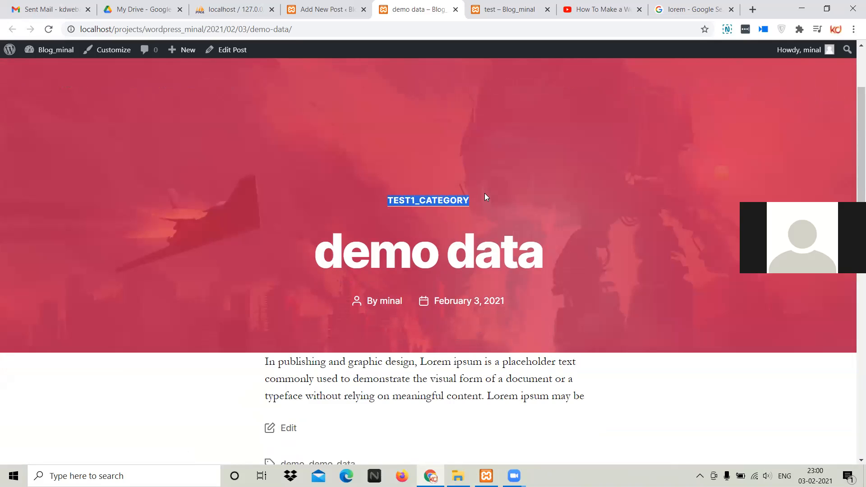
left_click_drag(343, 250, 531, 248)
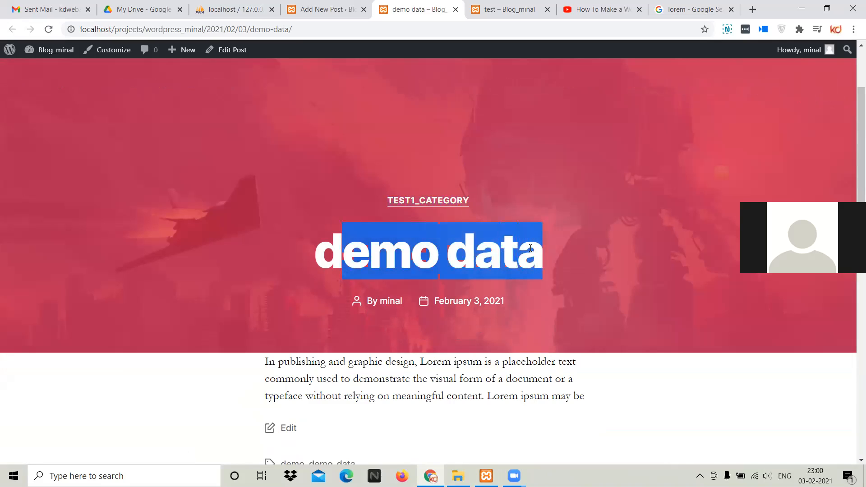
left_click_drag(368, 301, 405, 302)
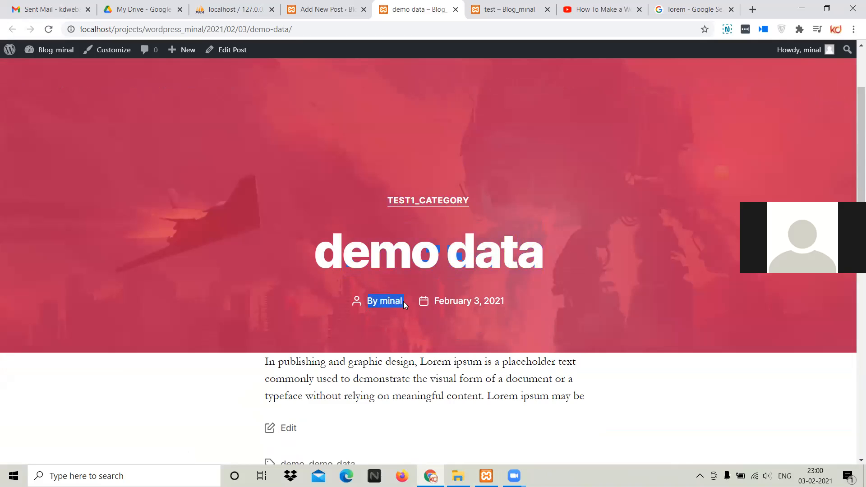
scroll(454, 262, "down", 3)
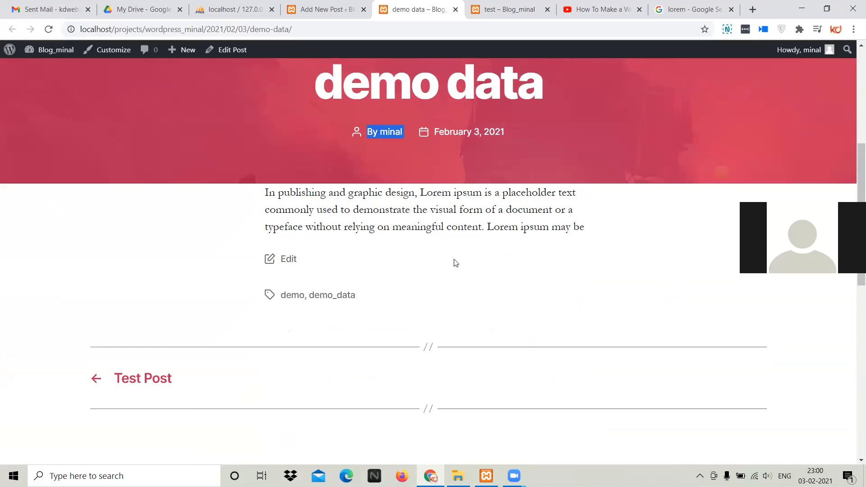
scroll(355, 325, "down", 4)
scroll(352, 321, "up", 6)
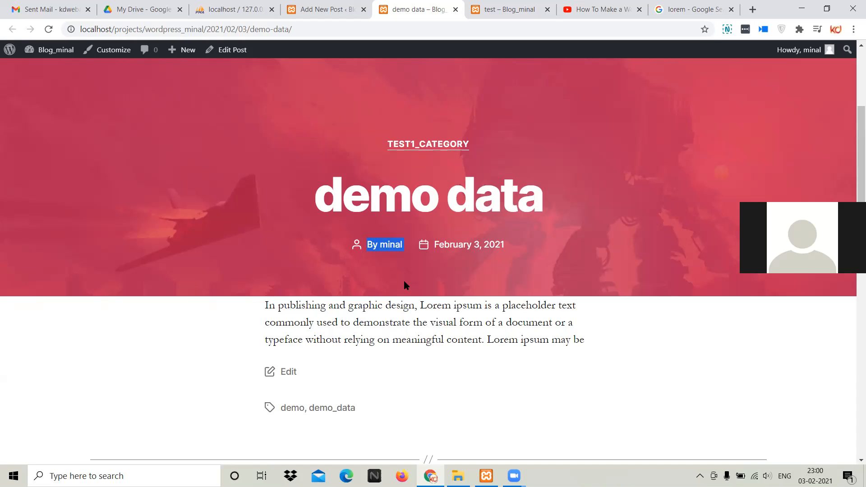
Examine the post's tags and the footer lists of recent posts, archives and categories on the published page
scroll(404, 285, "down", 3)
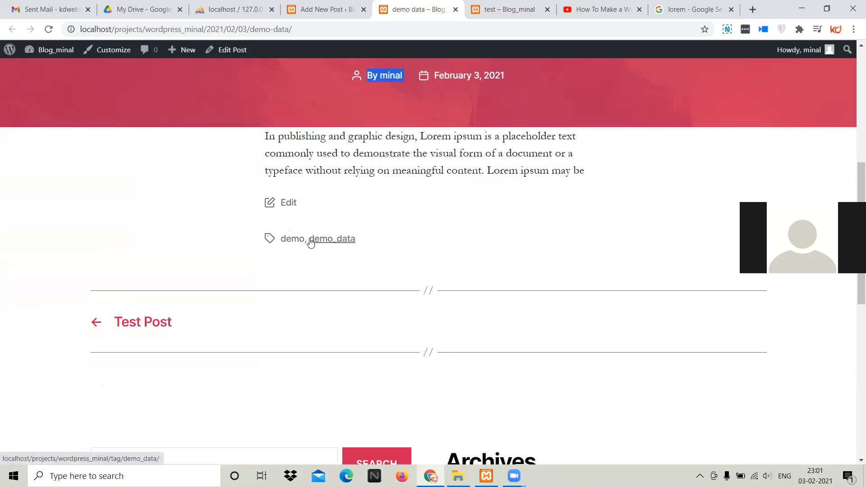
scroll(367, 248, "down", 5)
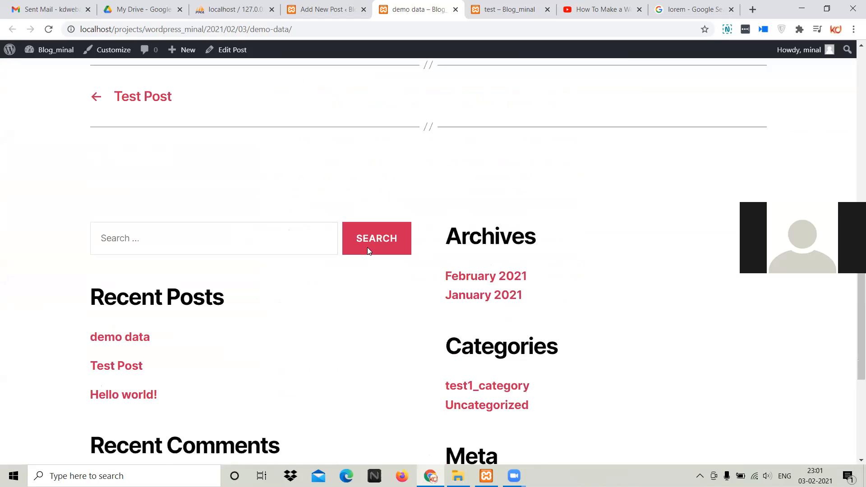
scroll(367, 247, "up", 4)
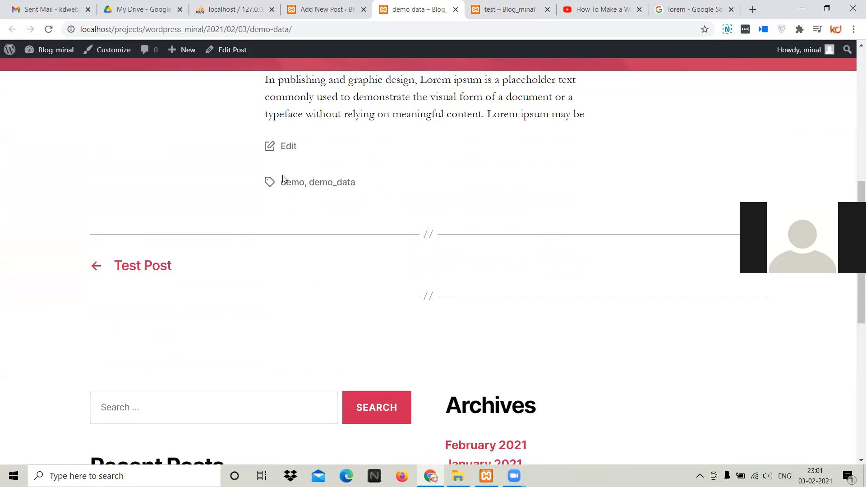
scroll(382, 250, "down", 1)
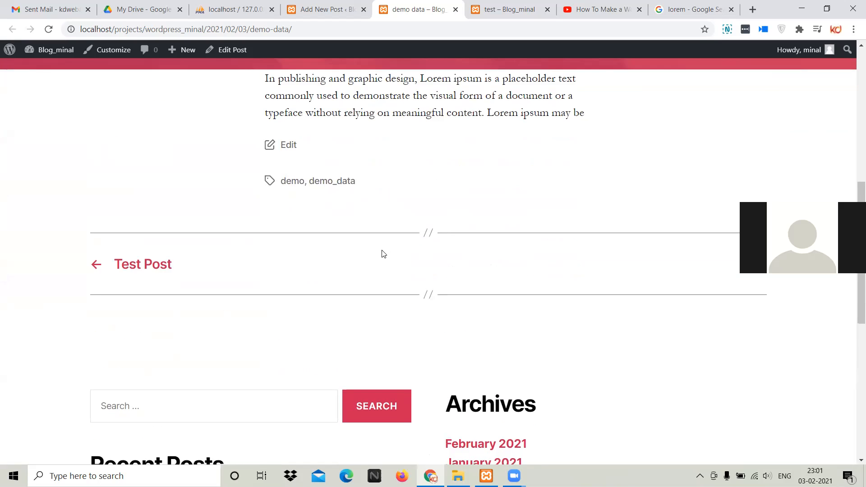
scroll(382, 254, "down", 8)
scroll(382, 254, "up", 5)
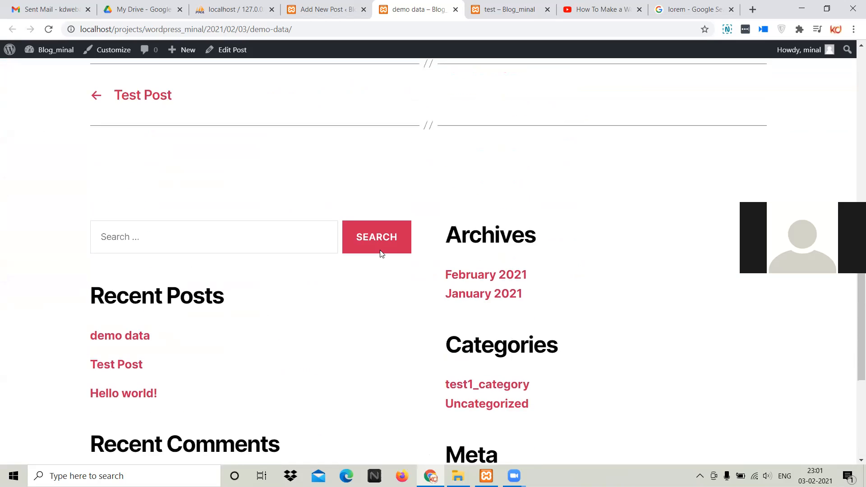
scroll(439, 187, "up", 6)
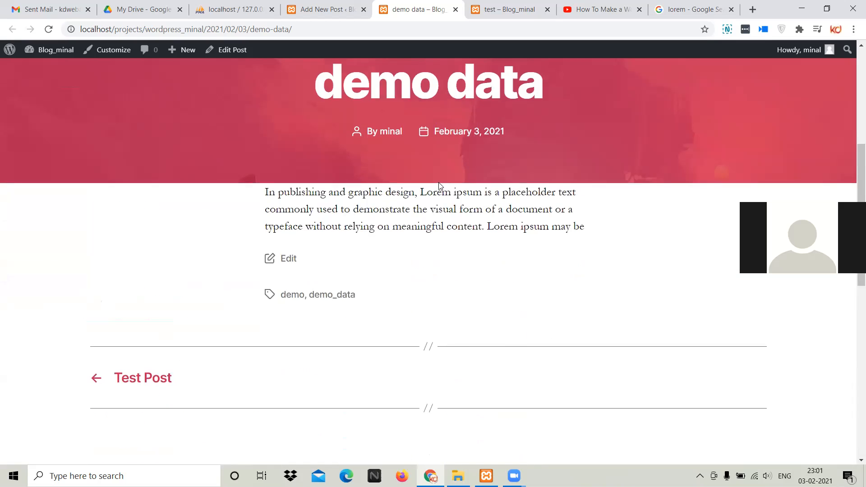
scroll(439, 185, "up", 5)
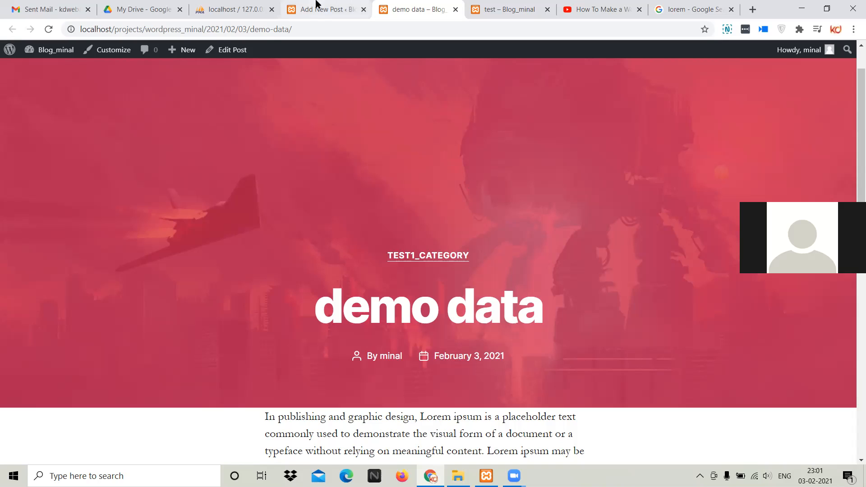
Return to the demo data post's editor, reload it, and leave it for the list of all posts
left_click(320, 8)
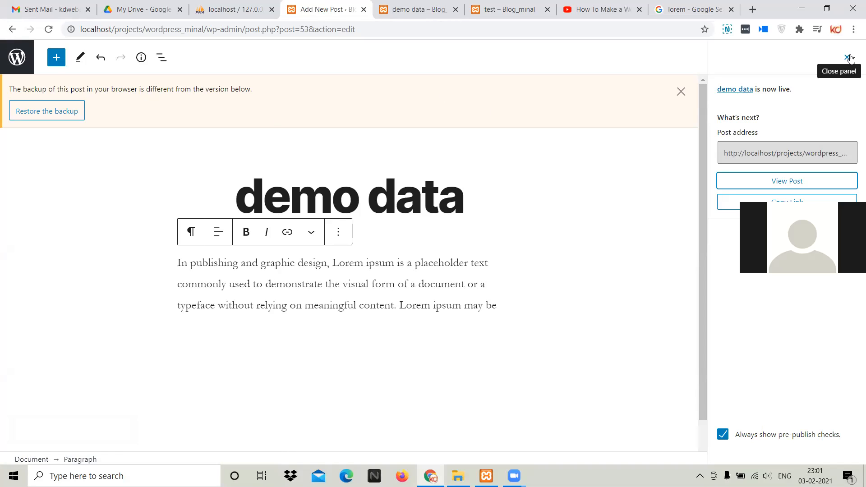
left_click(12, 29)
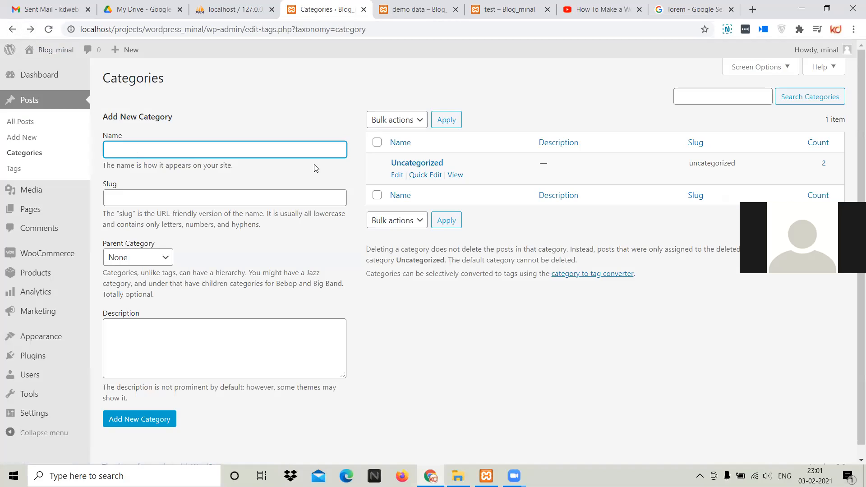
left_click(48, 29)
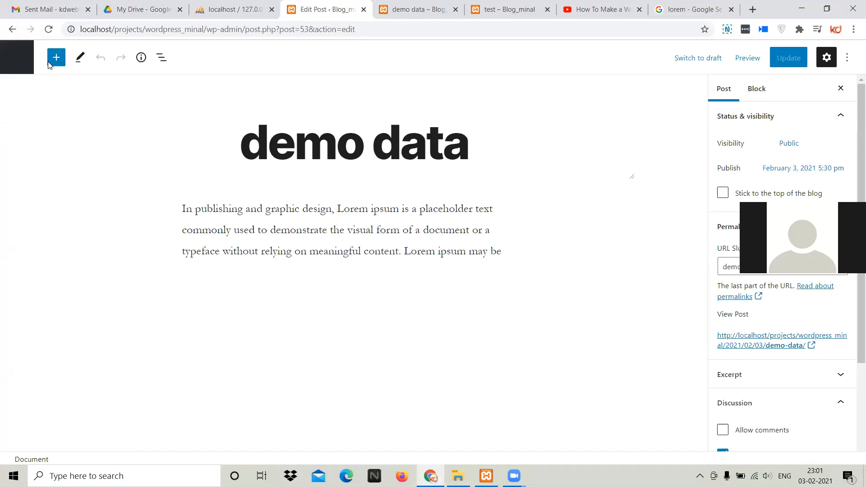
left_click(17, 57)
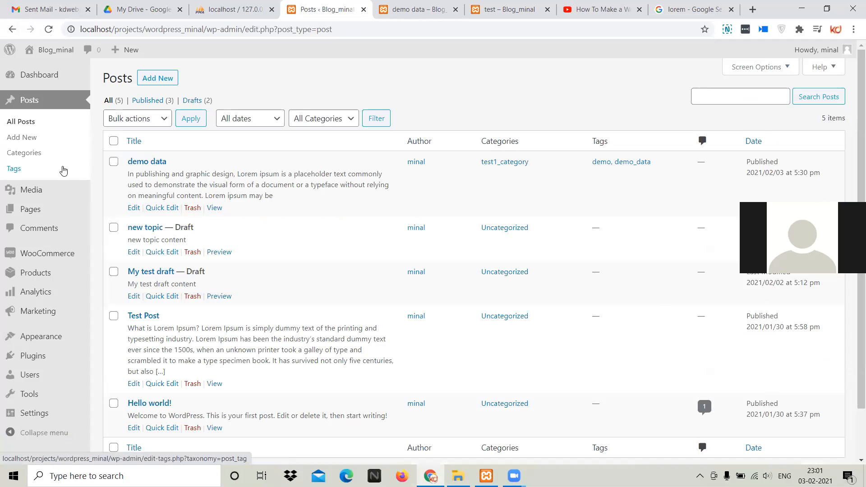
scroll(313, 266, "down", 2)
scroll(311, 266, "up", 2)
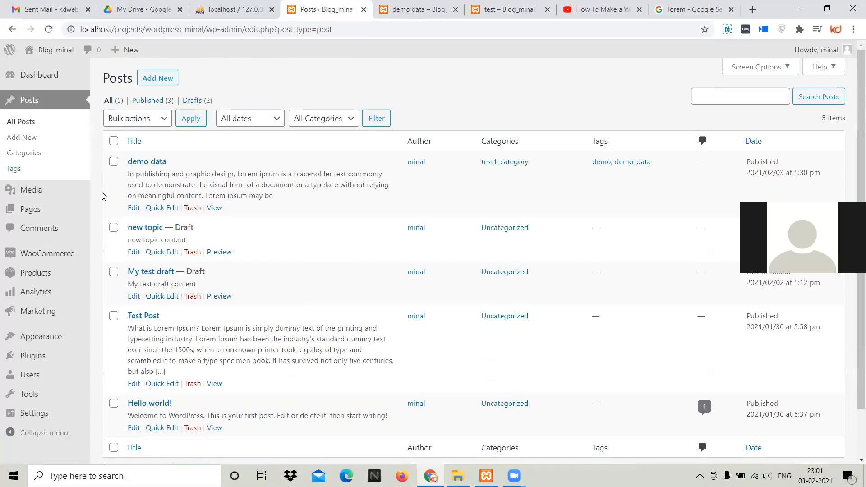
Open the post categories and fill in a new category with test2_category as both name and slug
mouse_move(49, 173)
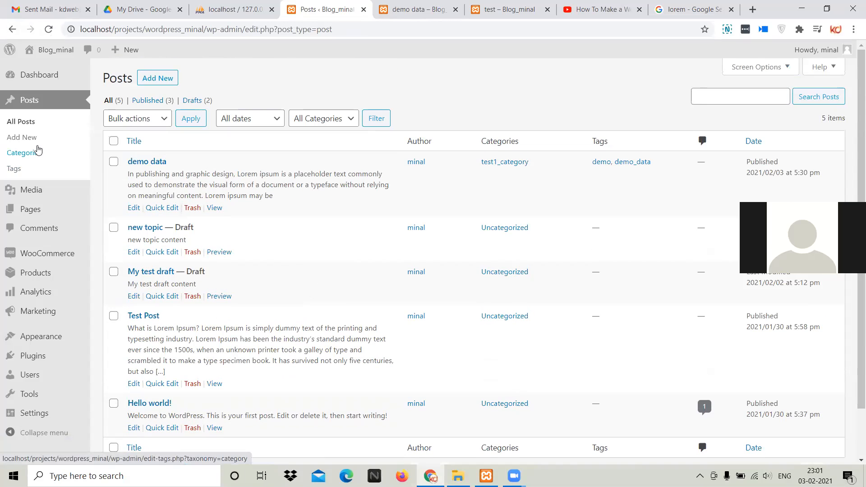
left_click(36, 152)
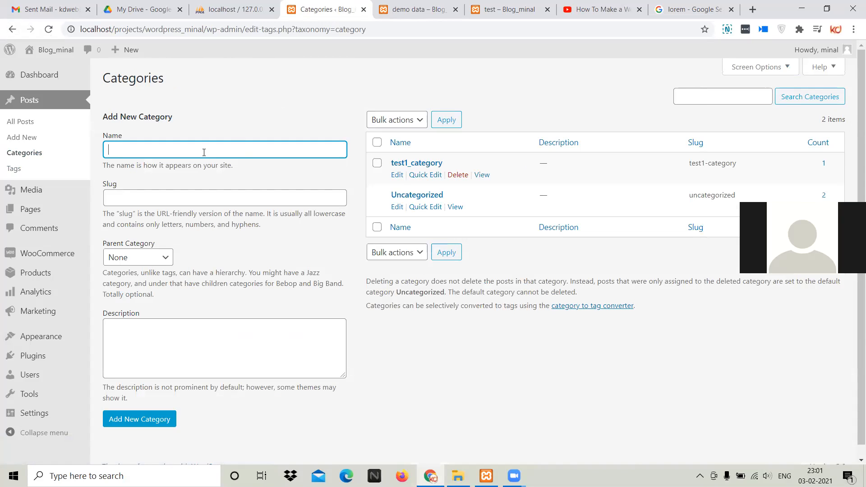
type("ne")
type("test2_categor")
type("y")
key("Tab")
left_click(203, 152)
key("ctrl+a")
key("ctrl+c")
left_click(184, 193)
key("ctrl+v")
Review the parent category choices for the new category, trying Uncategorized and setting it back to None
left_click(163, 255)
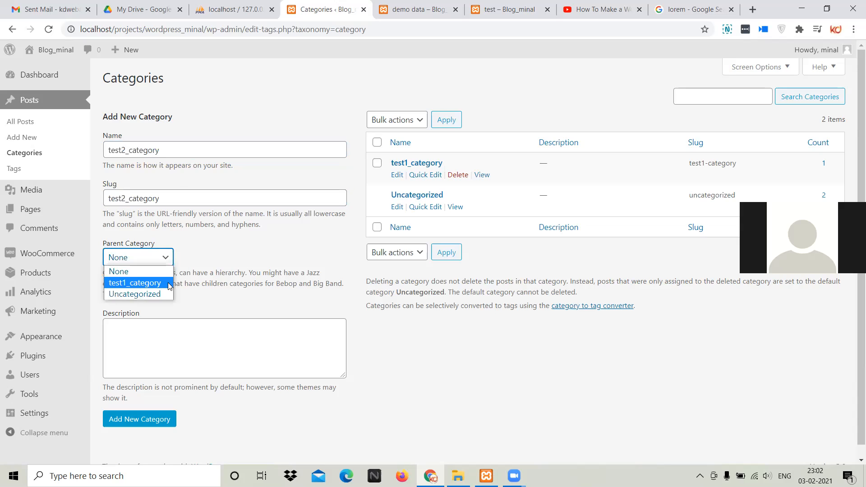
left_click(159, 294)
left_click(150, 258)
left_click(151, 269)
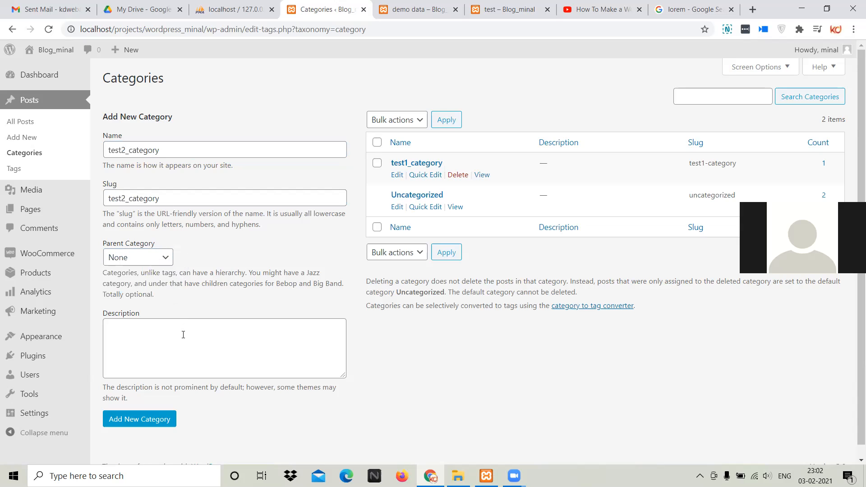
left_click(154, 261)
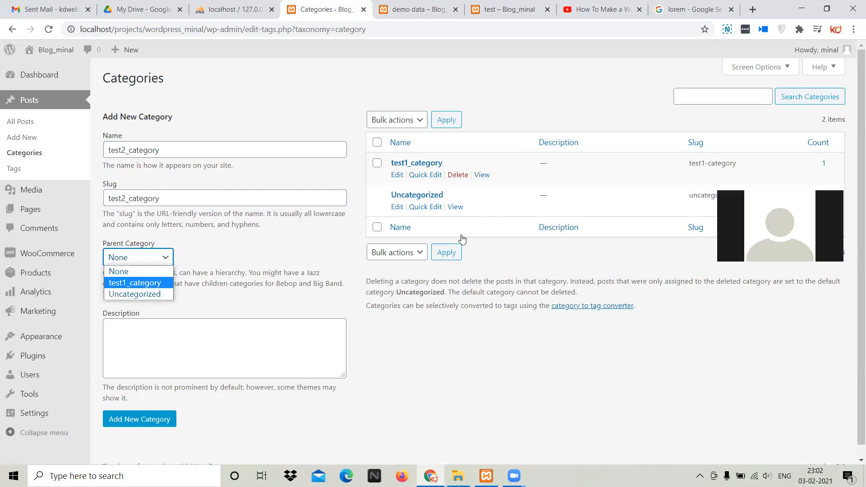
left_click(440, 274)
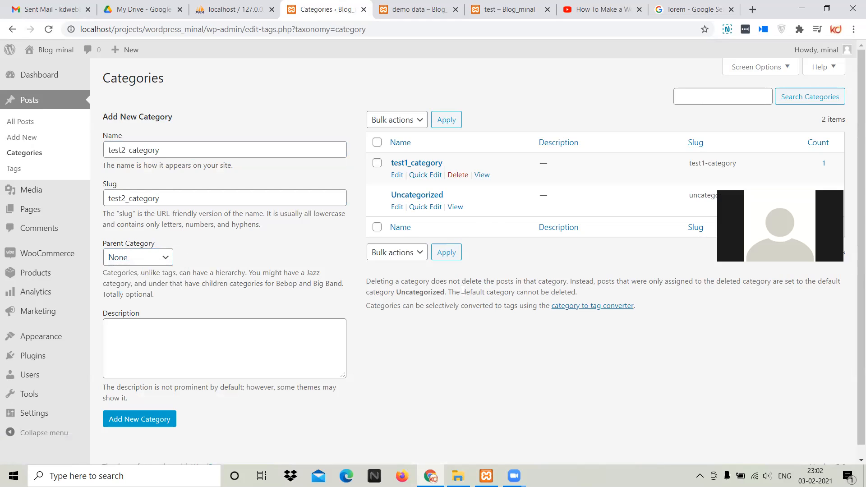